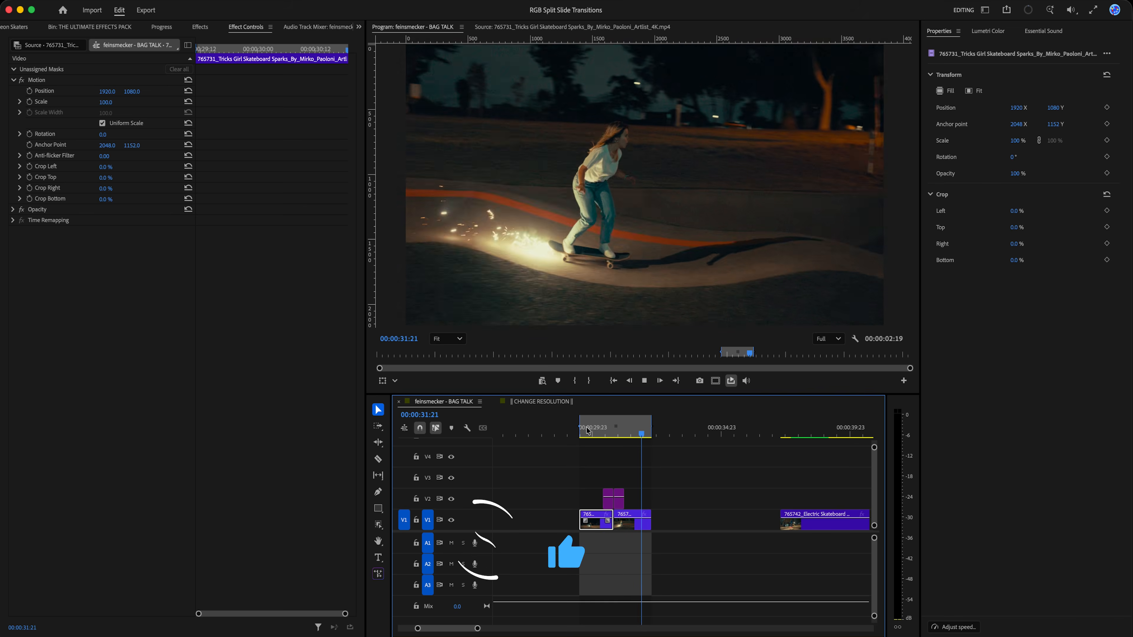
Preview the finished RGB split slide transition by scrubbing, stepping frame by frame and playing across the cut between the two skateboard clips
{"action": "left_click", "coordinate": [611, 432]}
{"action": "left_click_drag", "start_coordinate": [612, 432], "coordinate": [613, 432]}
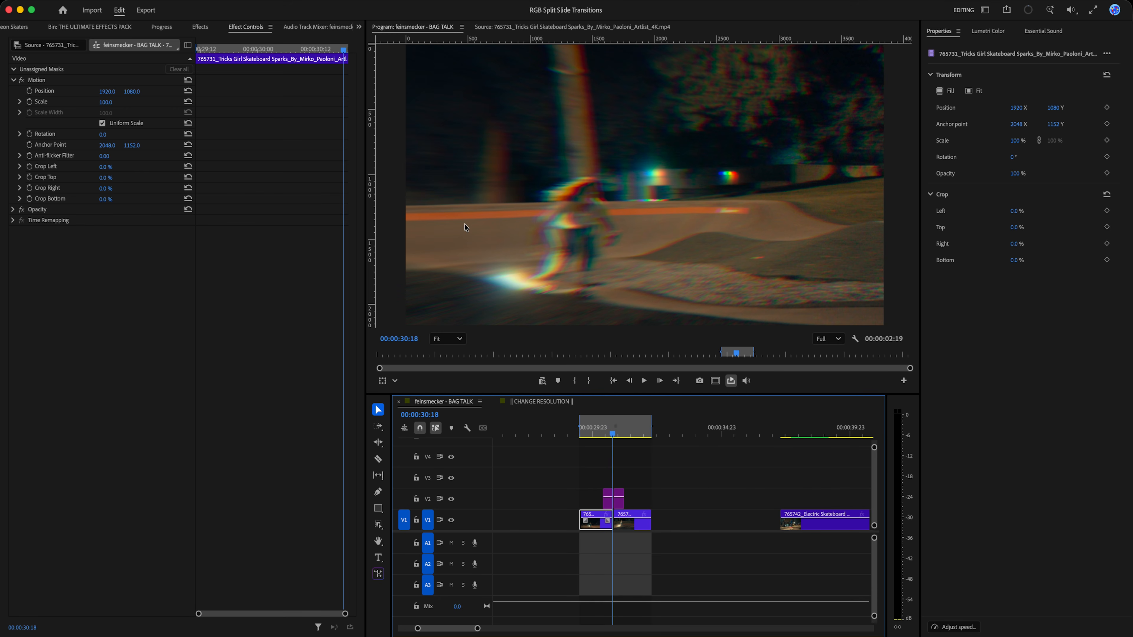
{"action": "key", "text": "Right"}
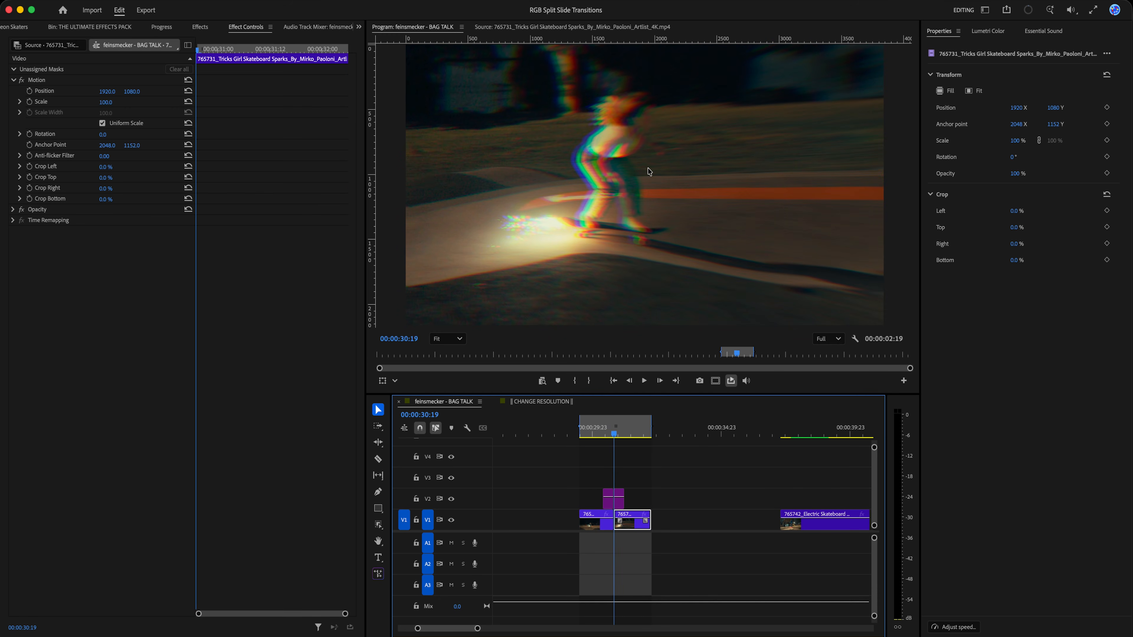
{"action": "key", "text": "Right"}
{"action": "key", "text": "Right"}
{"action": "key", "text": "Right"}
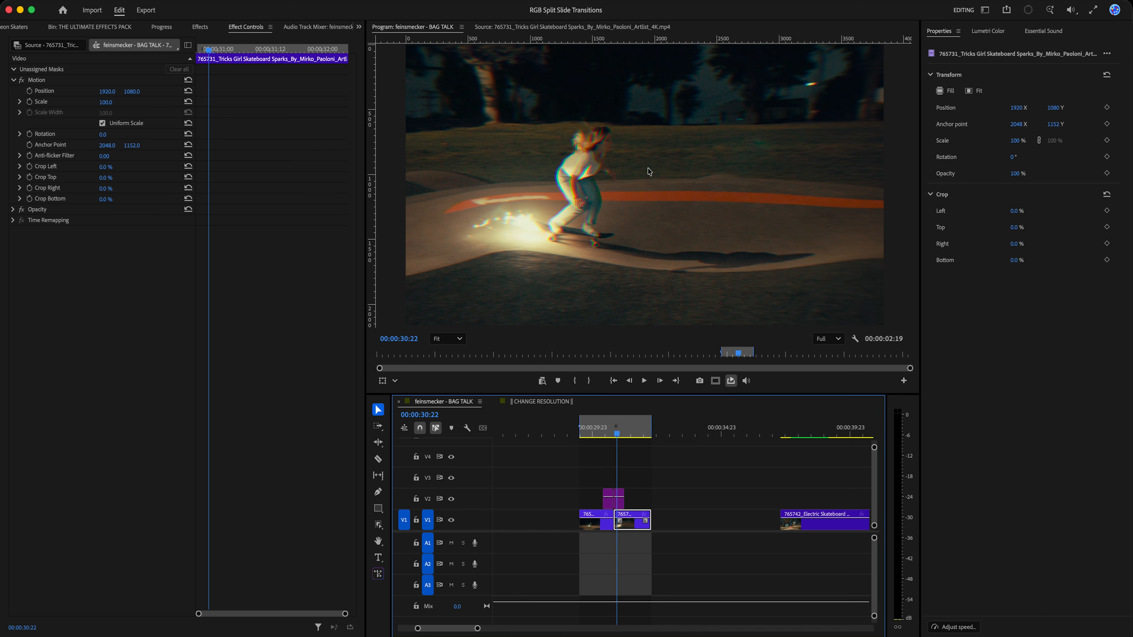
{"action": "left_click", "coordinate": [599, 430]}
{"action": "key", "text": "space"}
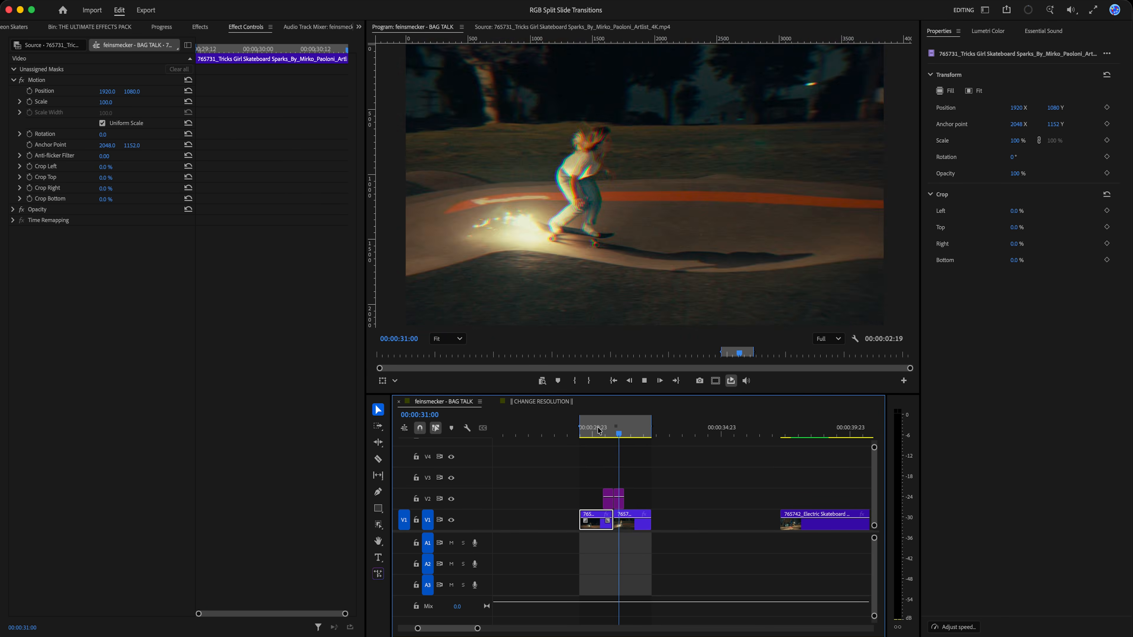
{"action": "left_click", "coordinate": [601, 431]}
{"action": "left_click", "coordinate": [607, 435]}
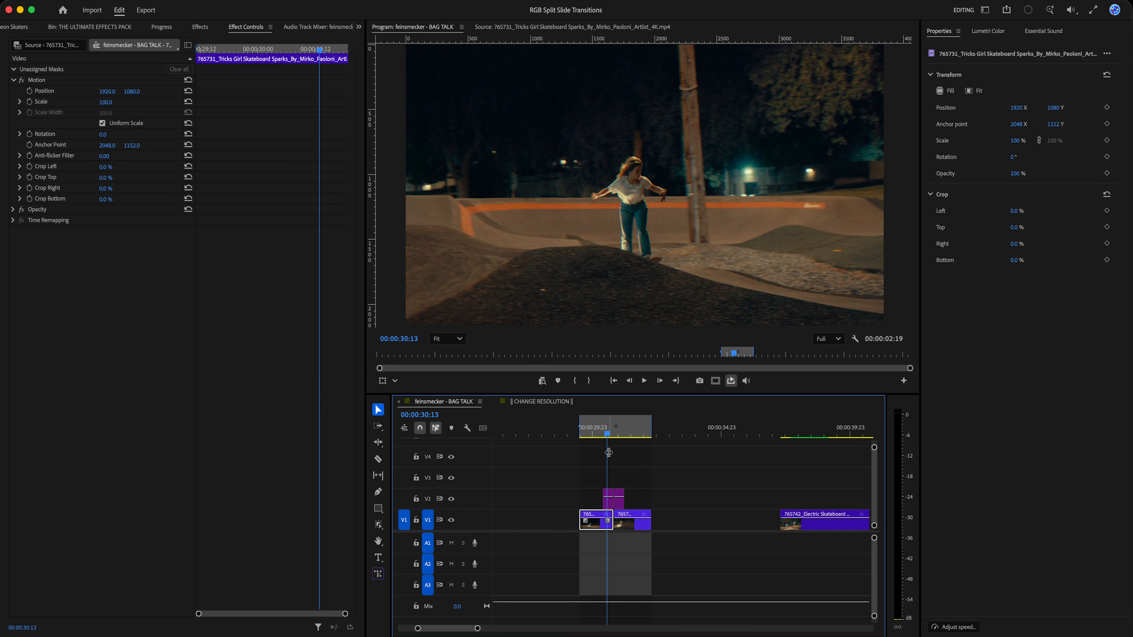
{"action": "left_click", "coordinate": [606, 503]}
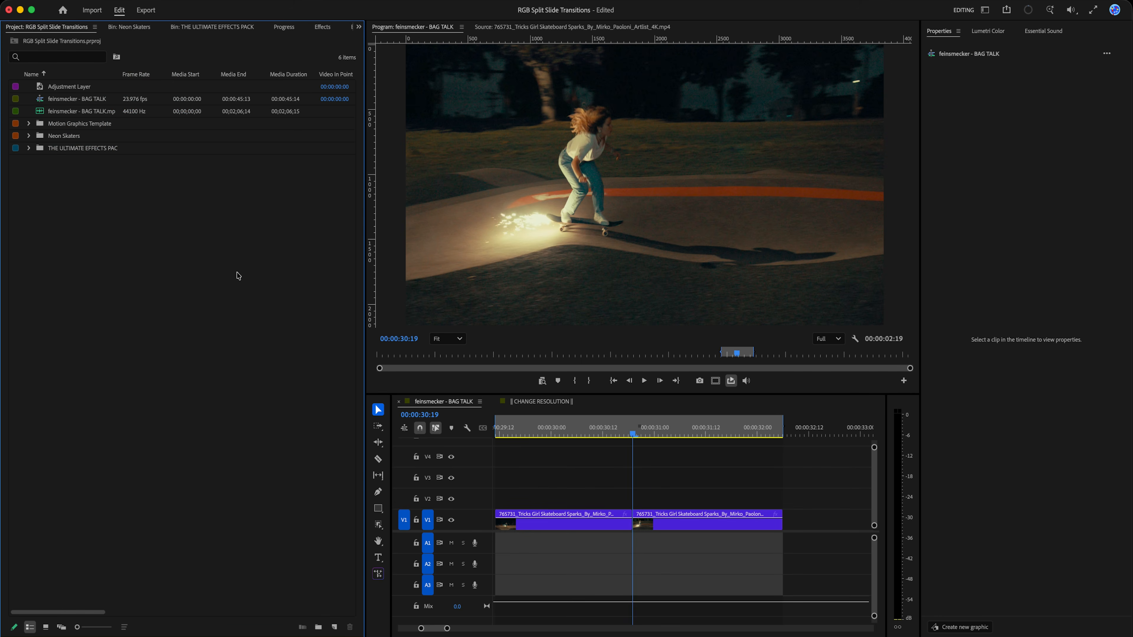
Create a new adjustment layer and place it on track V2 above the cut, starting at 00:00:30:09
{"action": "right_click", "coordinate": [157, 280]}
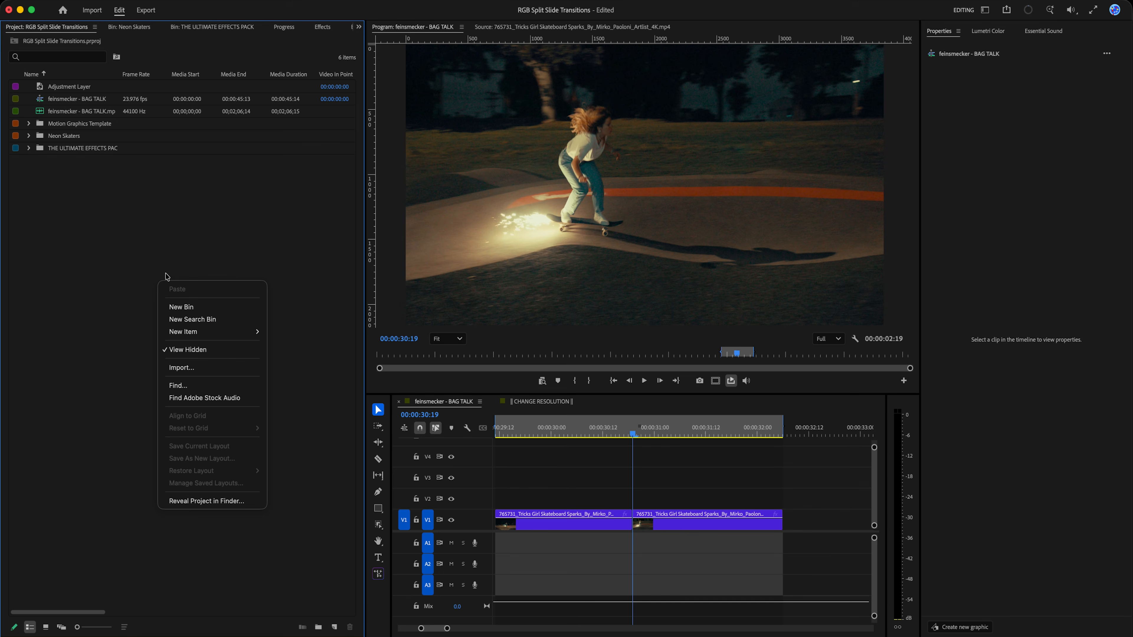
{"action": "mouse_move", "coordinate": [200, 332]}
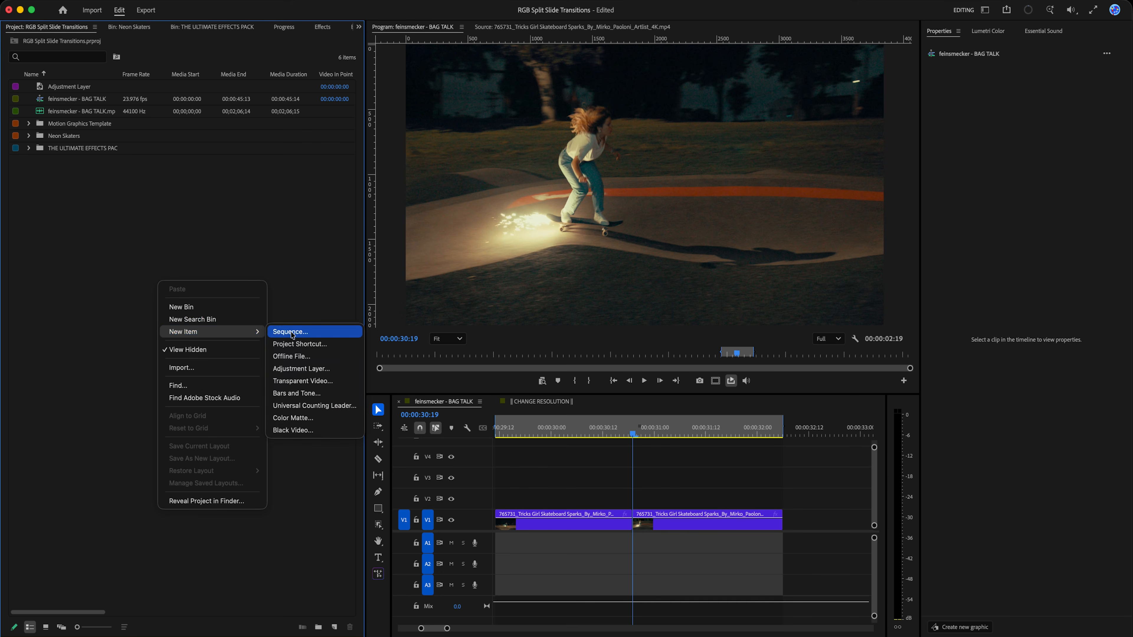
{"action": "left_click", "coordinate": [310, 368]}
{"action": "key", "text": "Return"}
{"action": "left_click_drag", "start_coordinate": [76, 99], "coordinate": [594, 497]}
{"action": "left_click", "coordinate": [625, 500]}
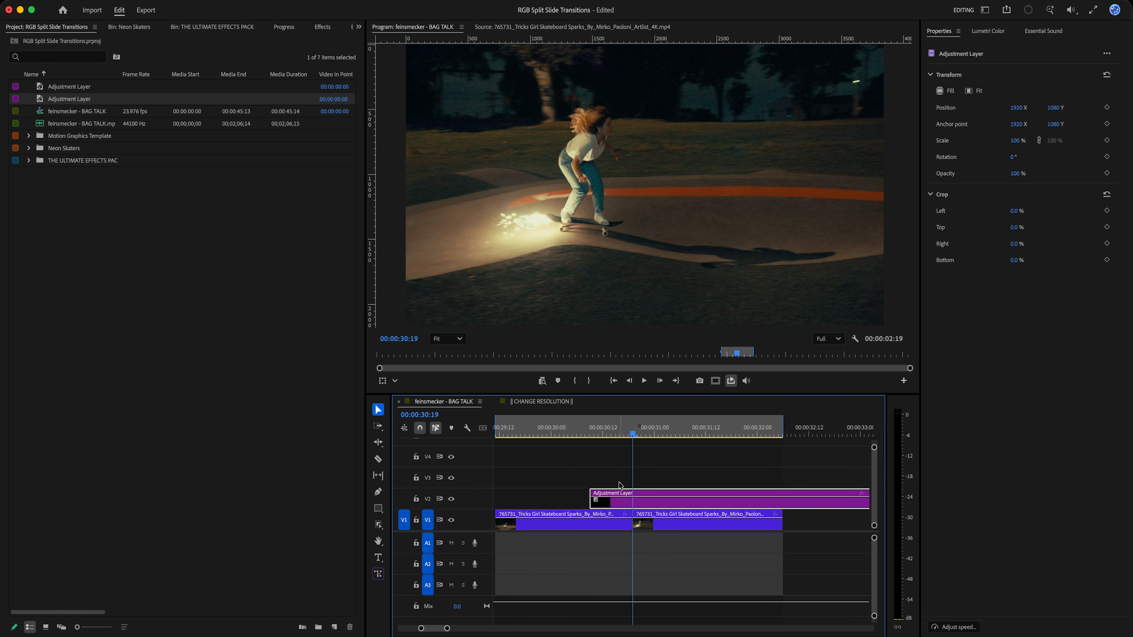
Trim the adjustment layer to end ten frames after the clip cut, at 00:00:31:05, and delete the remainder
{"action": "key", "text": "shift+Left"}
{"action": "key", "text": "shift+Left"}
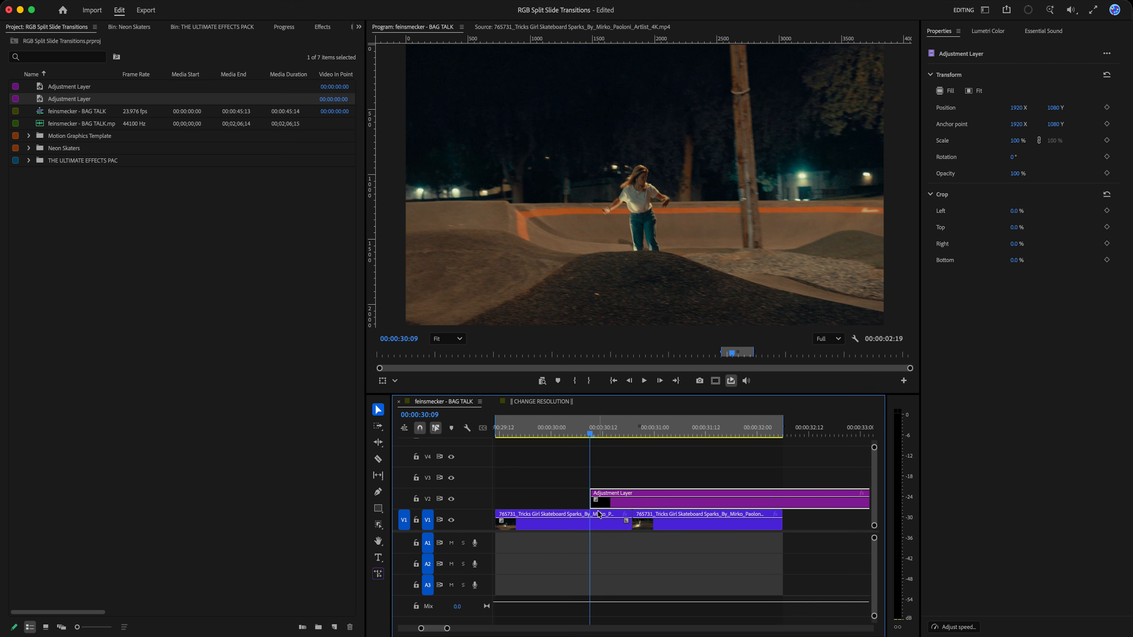
{"action": "key", "text": "shift+Right"}
{"action": "key", "text": "shift+Right"}
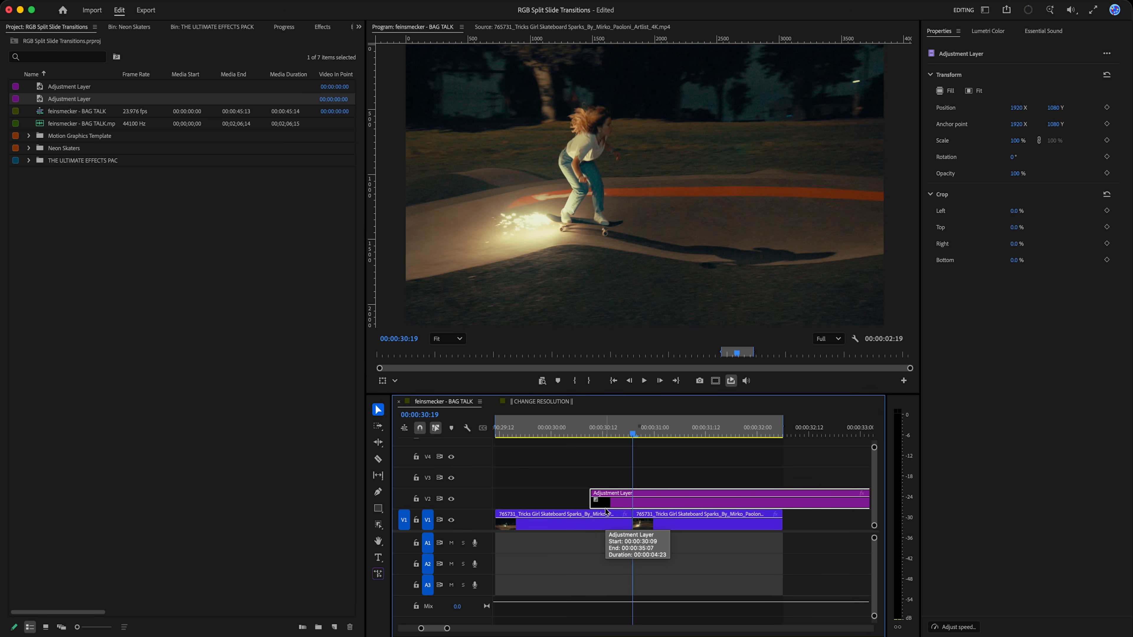
{"action": "key", "text": "shift+Right"}
{"action": "key", "text": "shift+Right"}
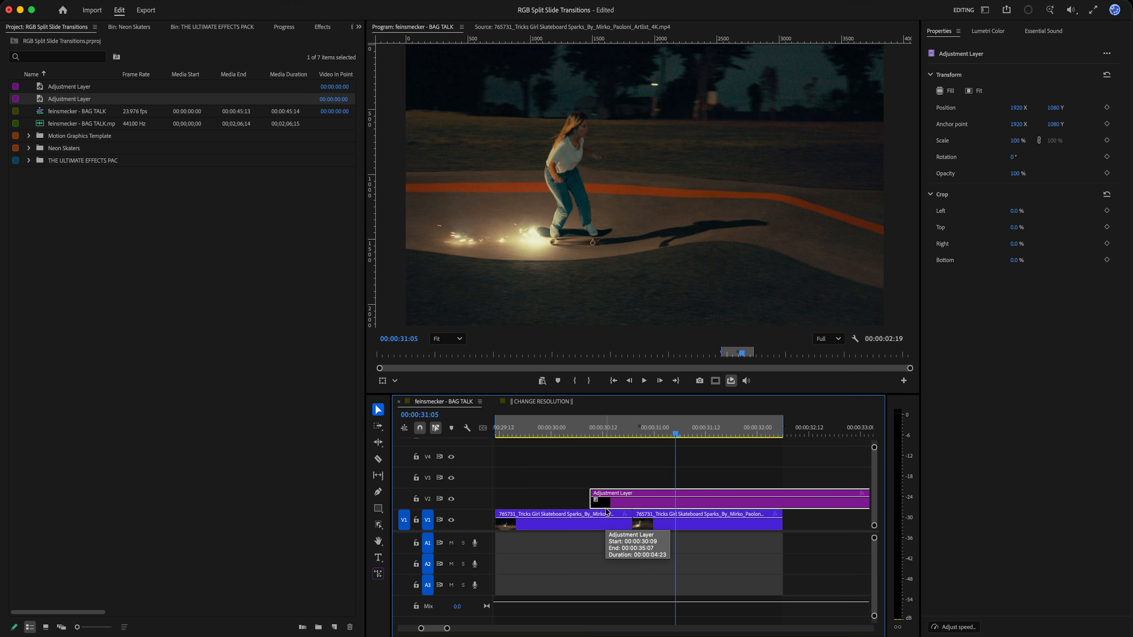
{"action": "key", "text": "c"}
{"action": "left_click", "coordinate": [677, 502]}
{"action": "key", "text": "v"}
{"action": "left_click", "coordinate": [689, 503]}
{"action": "key", "text": "Delete"}
Split the adjustment layer exactly at the cut between the two skateboard clips
{"action": "left_click", "coordinate": [618, 509]}
{"action": "left_click", "coordinate": [628, 430]}
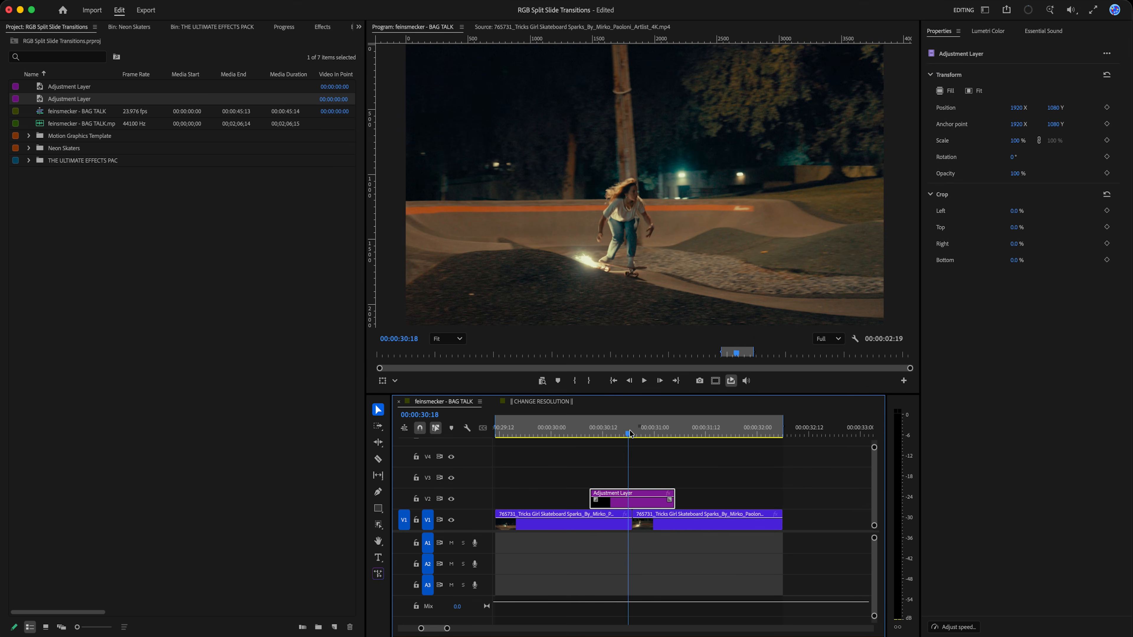
{"action": "key", "text": "c"}
{"action": "left_click", "coordinate": [632, 501]}
{"action": "key", "text": "v"}
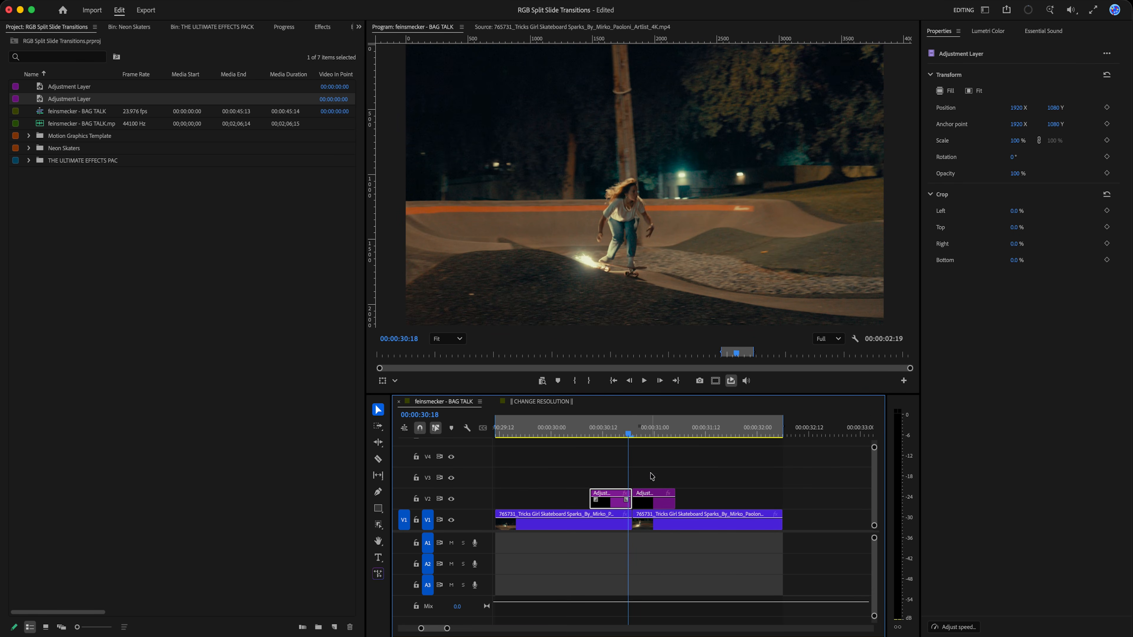
Find the RGB Split video effect and apply it to the first adjustment layer
{"action": "left_click_drag", "start_coordinate": [639, 431], "coordinate": [611, 431]}
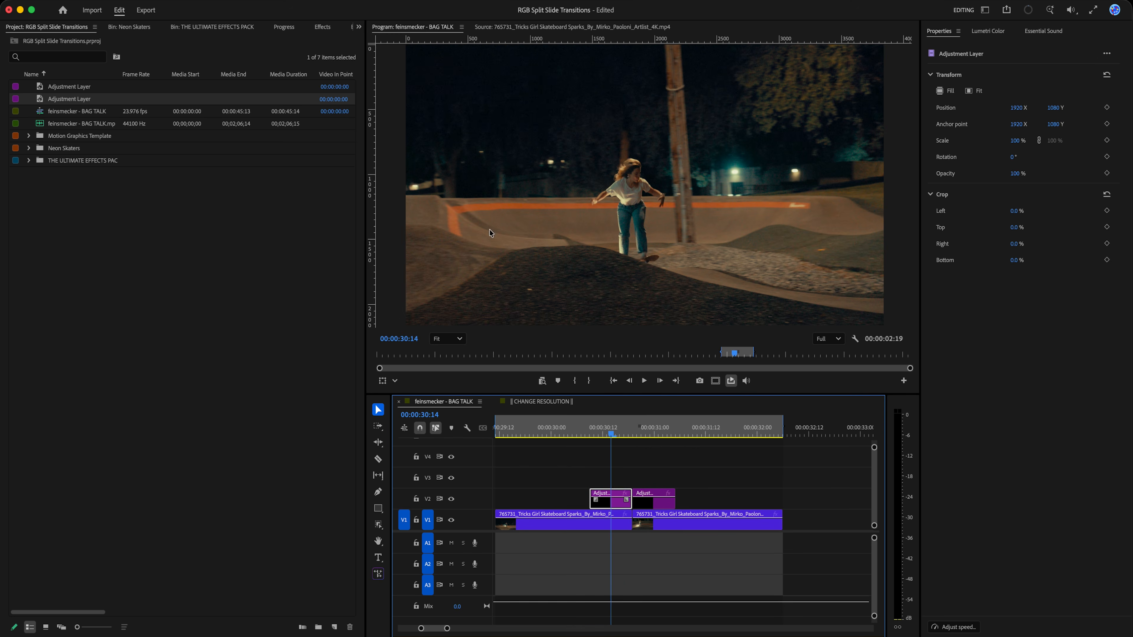
{"action": "left_click", "coordinate": [322, 27]}
{"action": "left_click", "coordinate": [27, 43]}
{"action": "type", "text": "rgb split"}
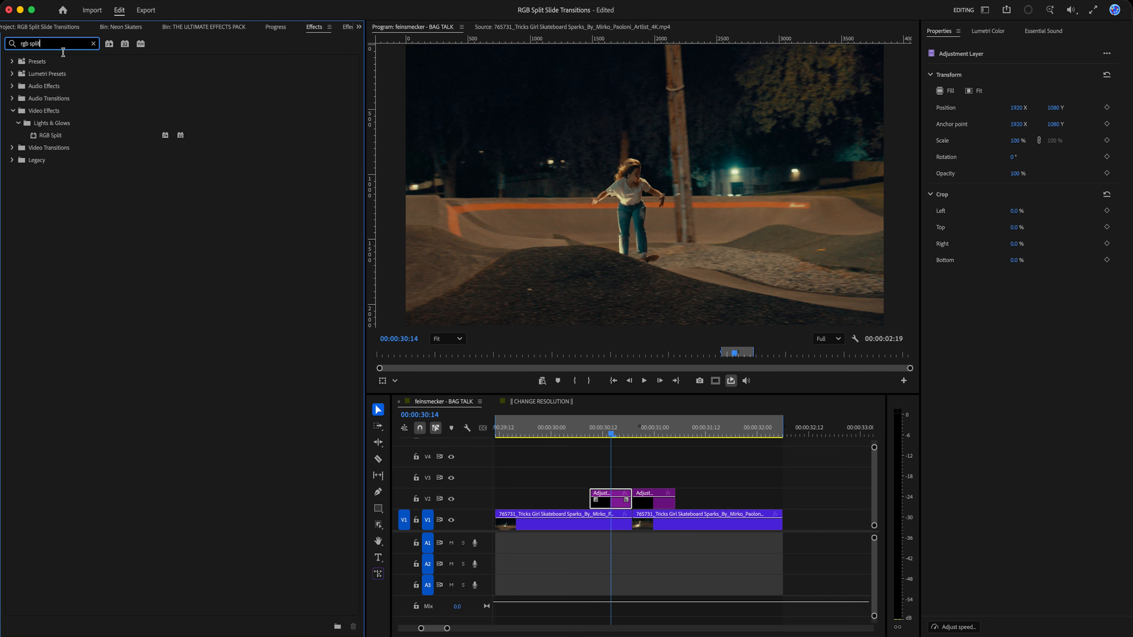
{"action": "left_click", "coordinate": [67, 135]}
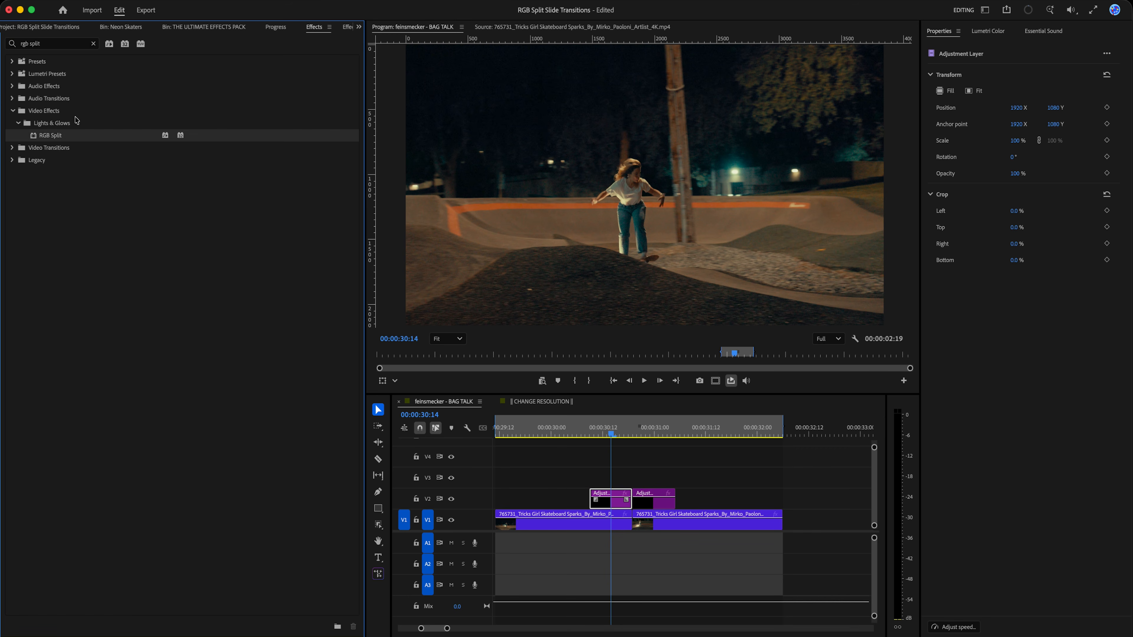
{"action": "left_click_drag", "start_coordinate": [70, 137], "coordinate": [618, 503]}
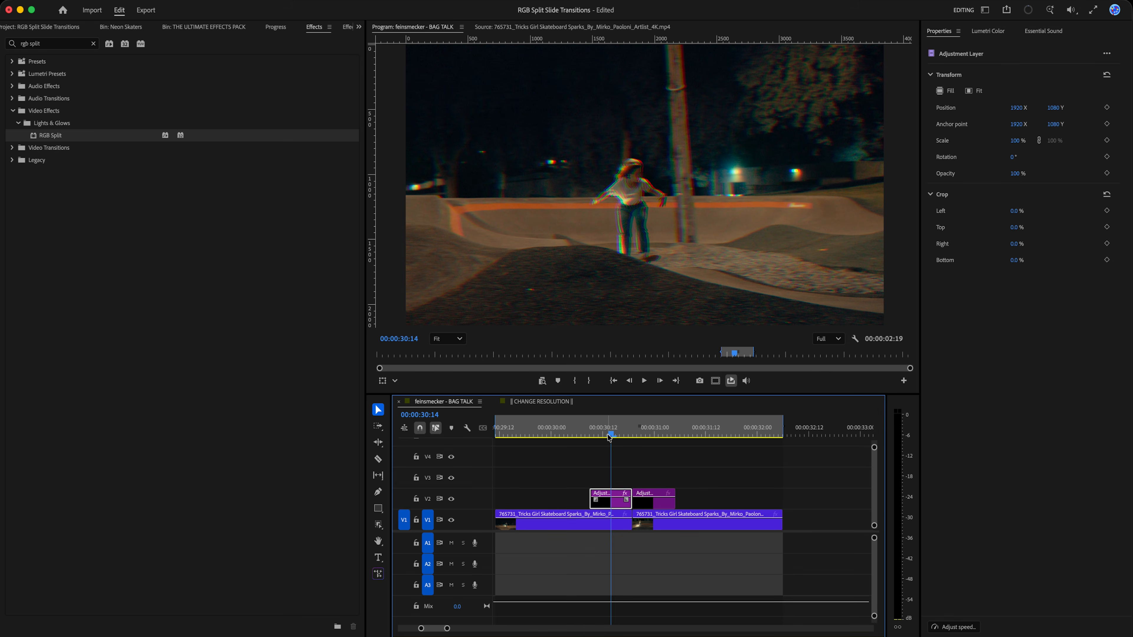
Try RGB Split on the first adjustment layer with Vertigo at 100 and its Position point shifted to about 1979, 1086
{"action": "left_click", "coordinate": [347, 27]}
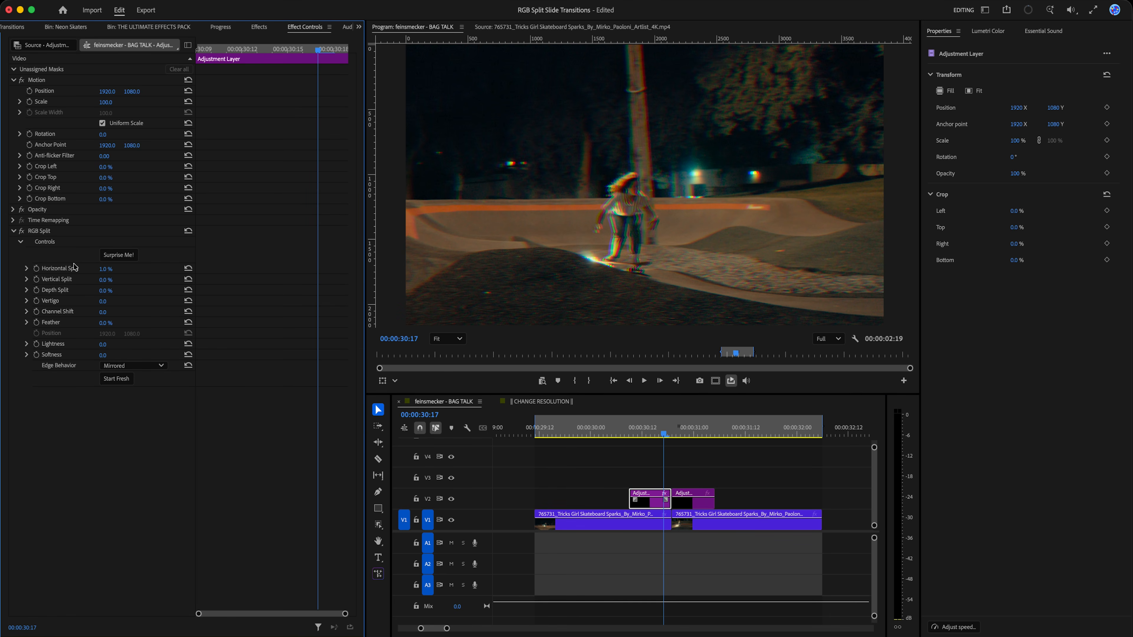
{"action": "left_click_drag", "start_coordinate": [104, 270], "coordinate": [112, 303]}
{"action": "left_click", "coordinate": [66, 336]}
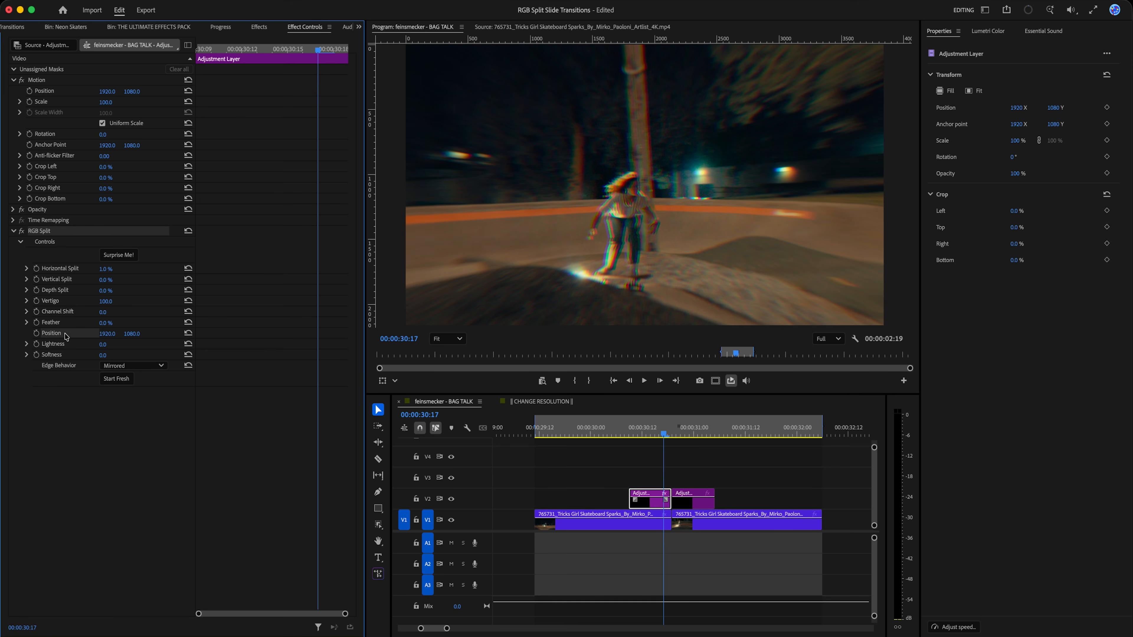
{"action": "left_click", "coordinate": [51, 241]}
{"action": "left_click", "coordinate": [50, 231]}
{"action": "mouse_move", "coordinate": [644, 182]}
{"action": "left_mouse_down"}
{"action": "mouse_move", "coordinate": [792, 189]}
{"action": "mouse_move", "coordinate": [431, 193]}
{"action": "mouse_move", "coordinate": [602, 177]}
{"action": "mouse_move", "coordinate": [652, 188]}
{"action": "left_mouse_up"}
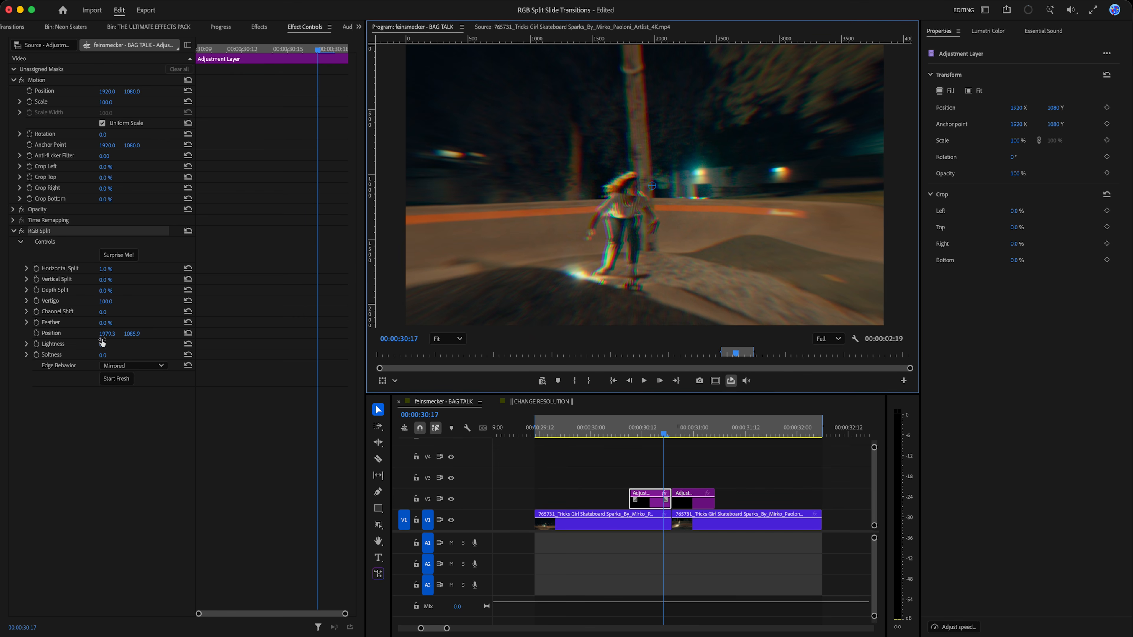
At the first adjustment layer's start, keyframe RGB Split's Horizontal Split, Vertigo at 0 and Position reset to 1920, 1080
{"action": "left_click_drag", "start_coordinate": [264, 59], "coordinate": [135, 67]}
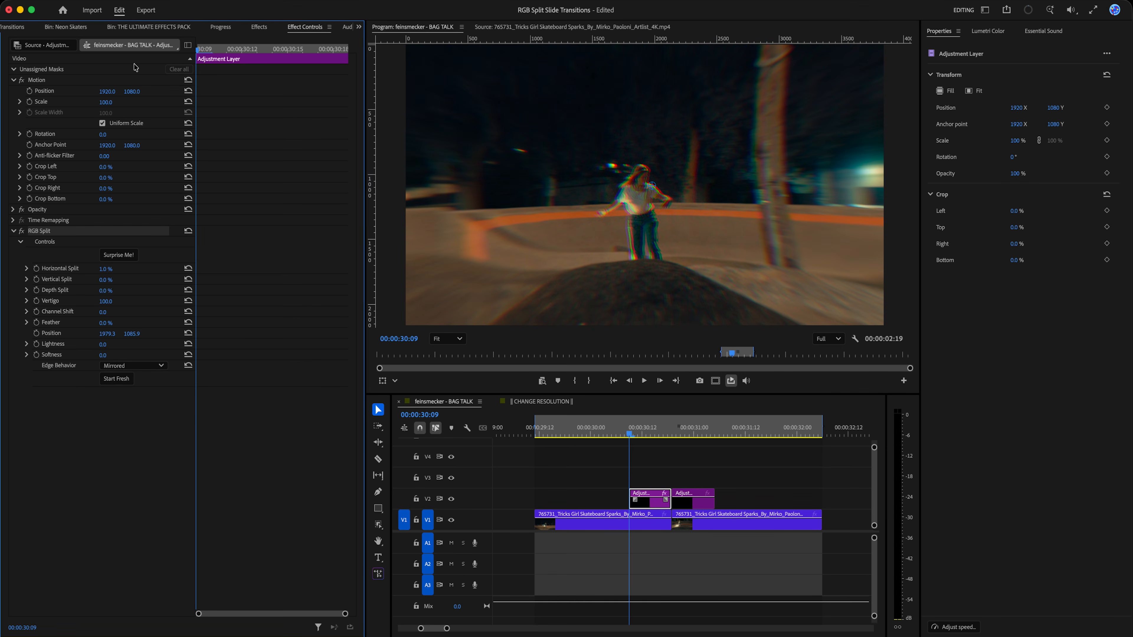
{"action": "left_click", "coordinate": [36, 268]}
{"action": "left_click", "coordinate": [36, 301]}
{"action": "left_click", "coordinate": [189, 333]}
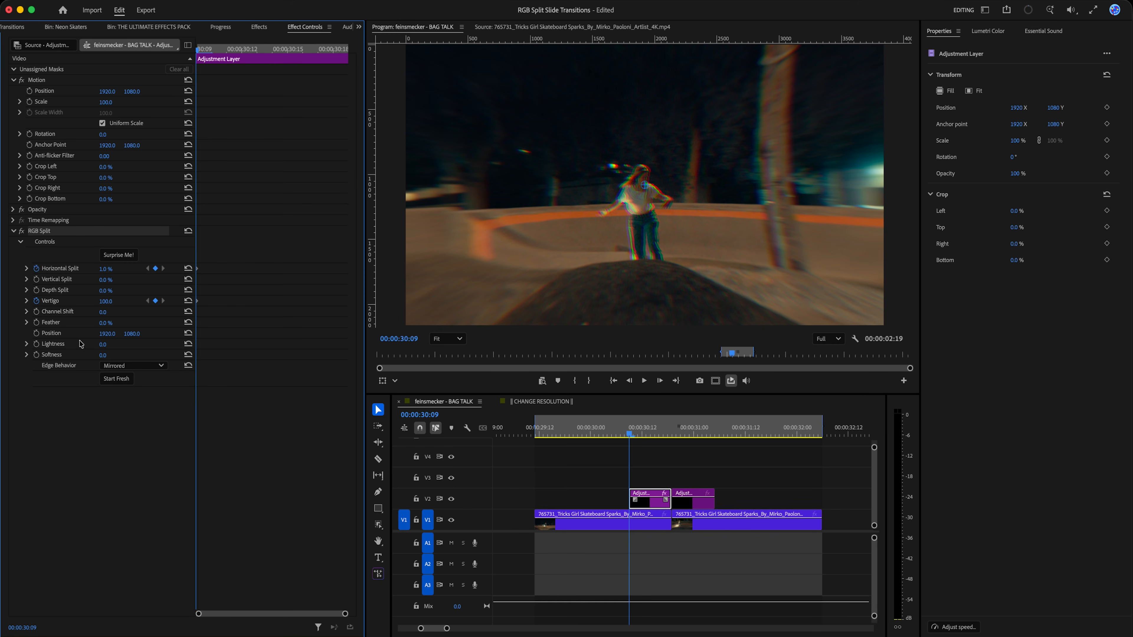
{"action": "left_click", "coordinate": [111, 301]}
{"action": "key", "text": "Return"}
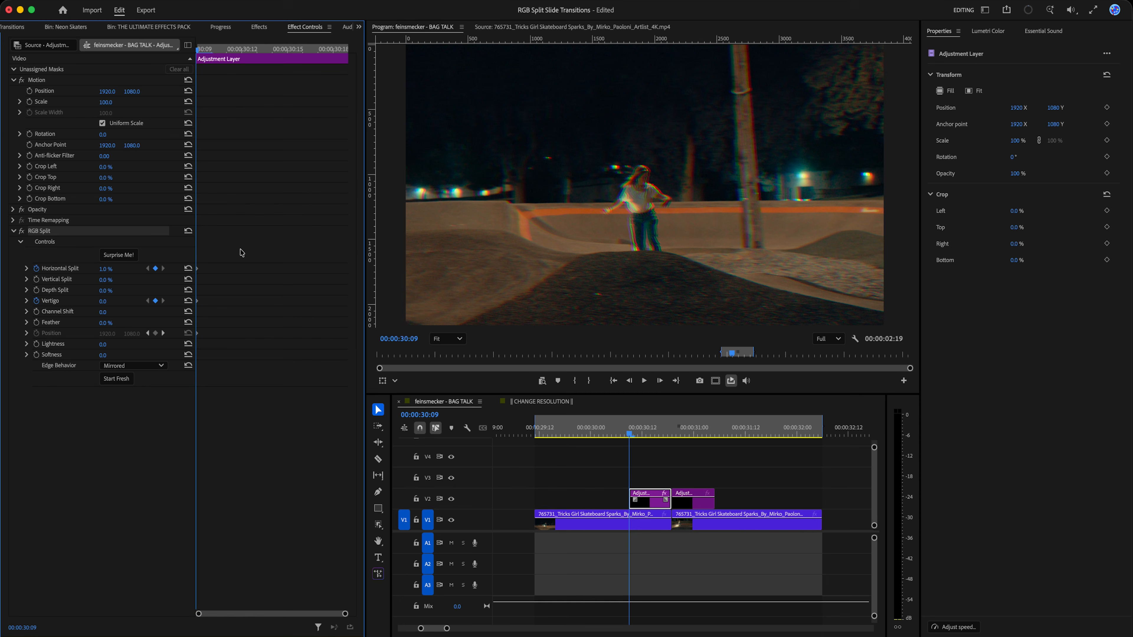
At 00:00:30:18, set Vertigo to 100 and move the Position point to the frame's right edge, about 3840, 1137
{"action": "left_click", "coordinate": [334, 52]}
{"action": "left_click_drag", "start_coordinate": [105, 304], "coordinate": [113, 303]}
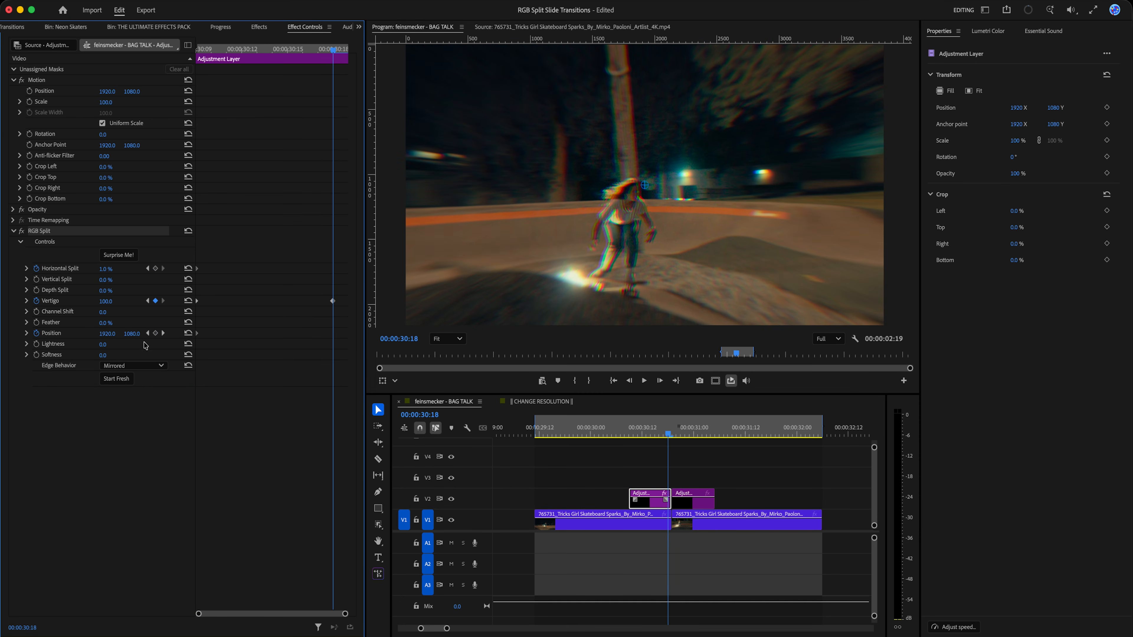
{"action": "left_click", "coordinate": [55, 241]}
{"action": "left_click", "coordinate": [61, 337]}
{"action": "left_click", "coordinate": [646, 188]}
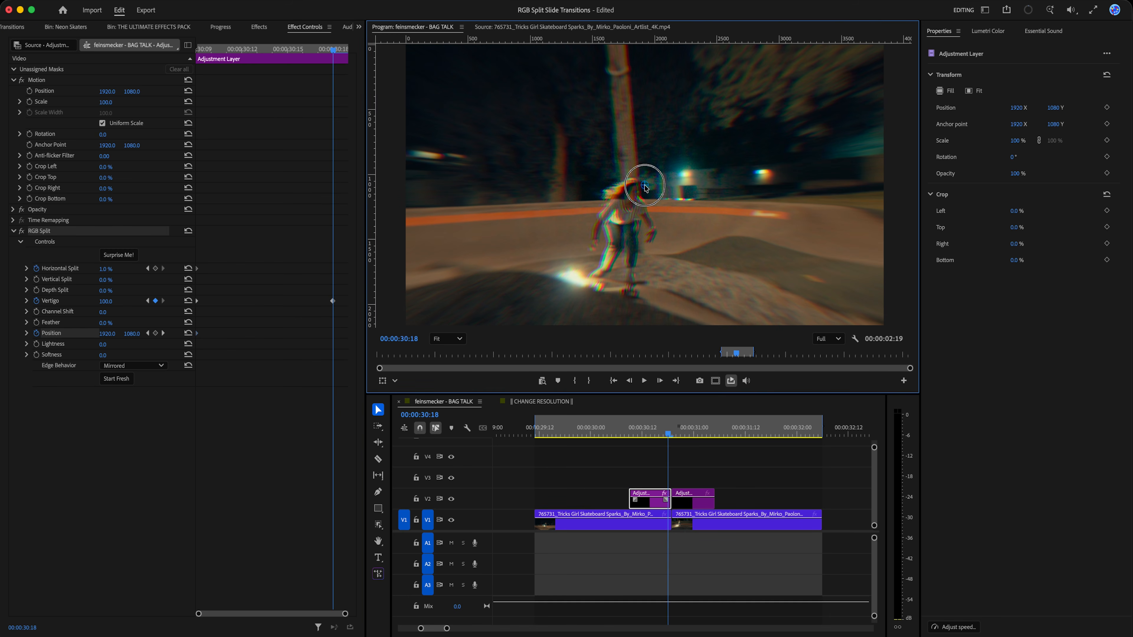
{"action": "left_click_drag", "start_coordinate": [645, 186], "coordinate": [884, 195]}
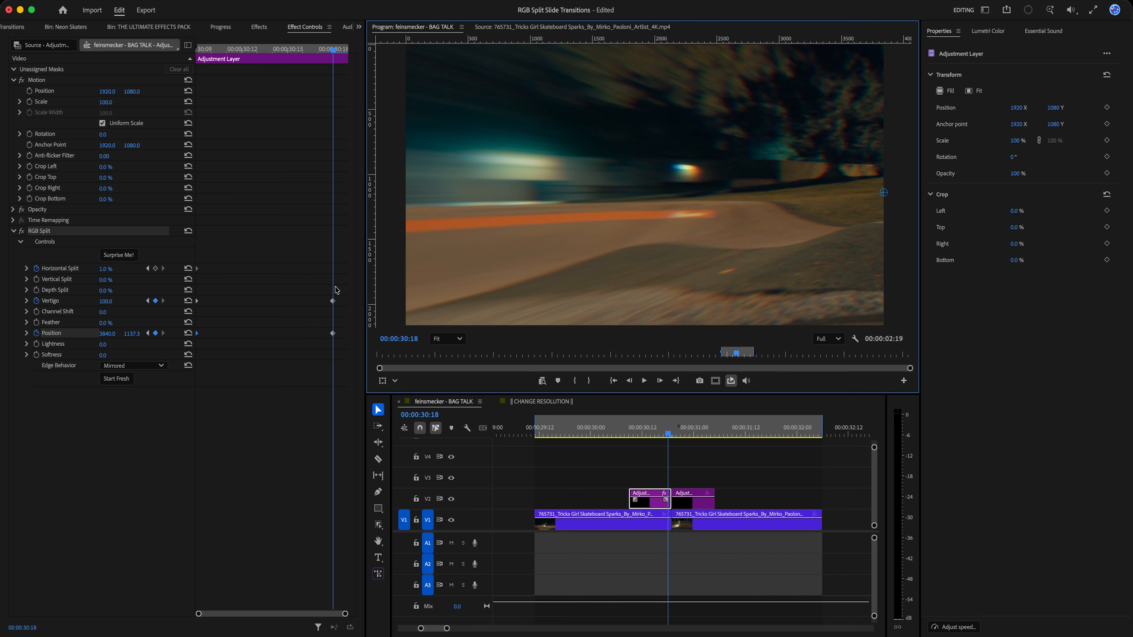
Play back the first half of the transition and apply RGB Split to the second adjustment layer
{"action": "mouse_move", "coordinate": [638, 434]}
{"action": "left_mouse_down"}
{"action": "mouse_move", "coordinate": [672, 432]}
{"action": "mouse_move", "coordinate": [627, 435]}
{"action": "left_mouse_up"}
{"action": "key", "text": "space"}
{"action": "left_click_drag", "start_coordinate": [105, 135], "coordinate": [694, 497]}
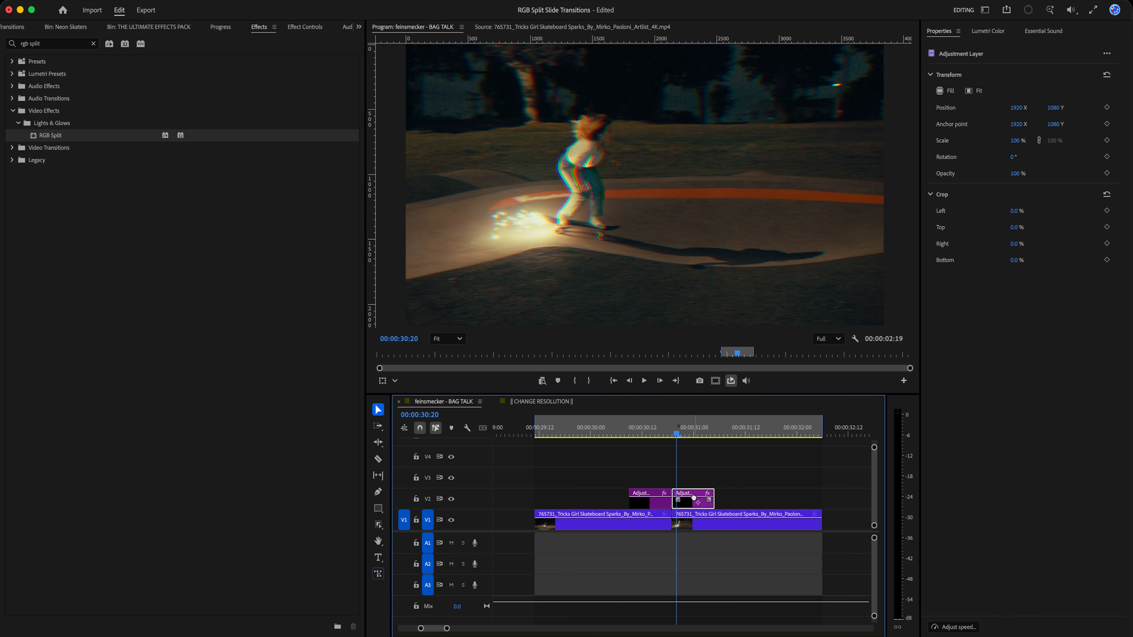
{"action": "left_click", "coordinate": [305, 27]}
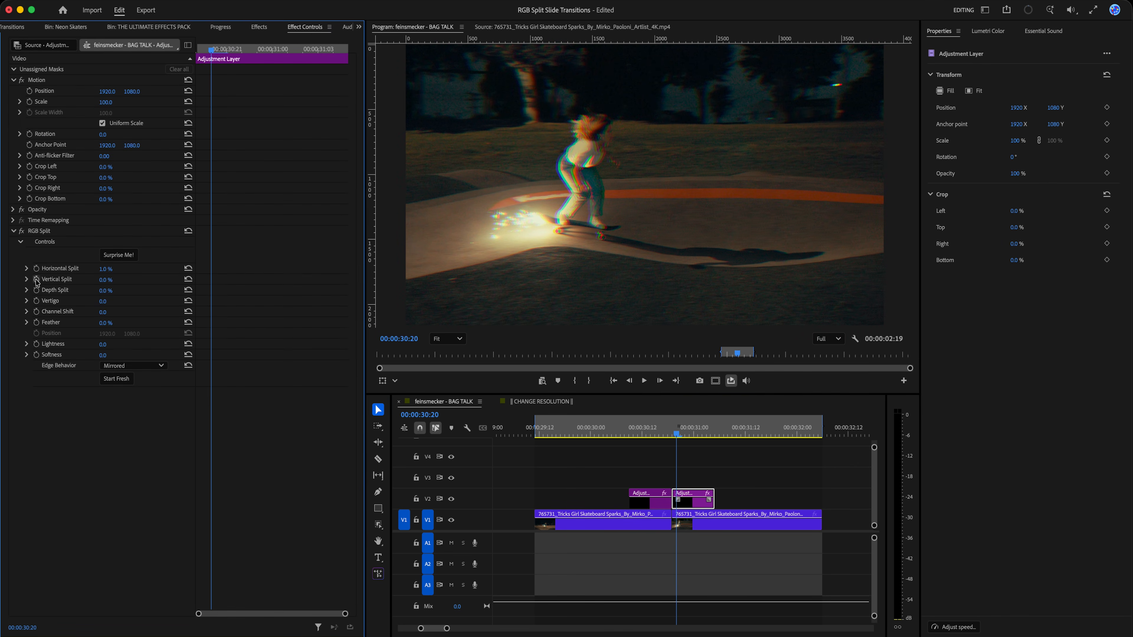
Enable keyframing for Horizontal Split, Vertigo and Position on the second layer's RGB Split, with Vertigo set to 100
{"action": "left_click", "coordinate": [36, 268]}
{"action": "left_click", "coordinate": [36, 300]}
{"action": "left_click_drag", "start_coordinate": [103, 301], "coordinate": [112, 303]}
{"action": "left_click", "coordinate": [36, 333]}
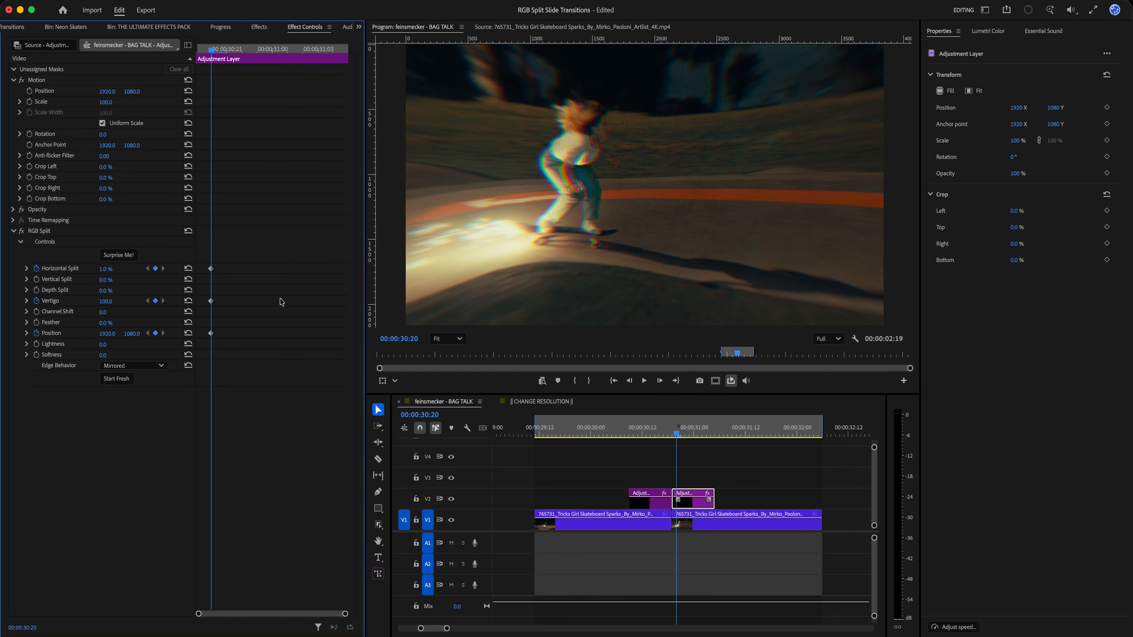
Move the second layer's Position point to the frame's left edge, about -4, 1042, and shift its keyframes to the layer's start
{"action": "left_click", "coordinate": [50, 232]}
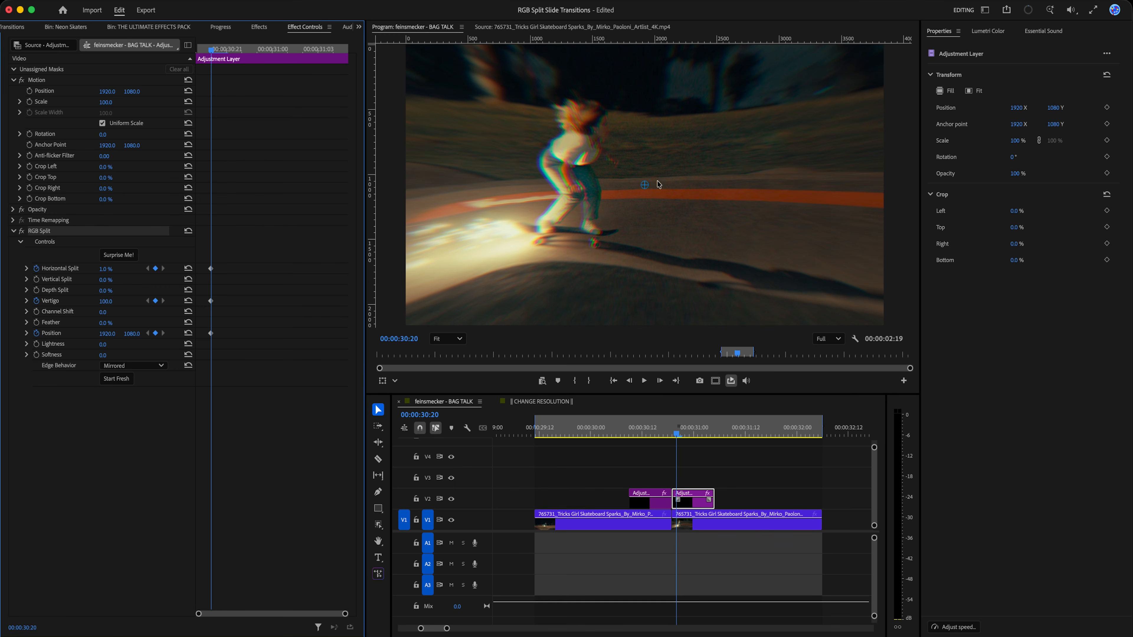
{"action": "left_click_drag", "start_coordinate": [646, 189], "coordinate": [404, 182]}
{"action": "left_click_drag", "start_coordinate": [219, 262], "coordinate": [206, 352]}
{"action": "left_click_drag", "start_coordinate": [211, 301], "coordinate": [179, 303]}
At 00:00:31:04, reset Position and set Vertigo to 0, then move these keyframes to the end of the second adjustment layer
{"action": "left_click", "coordinate": [333, 49]}
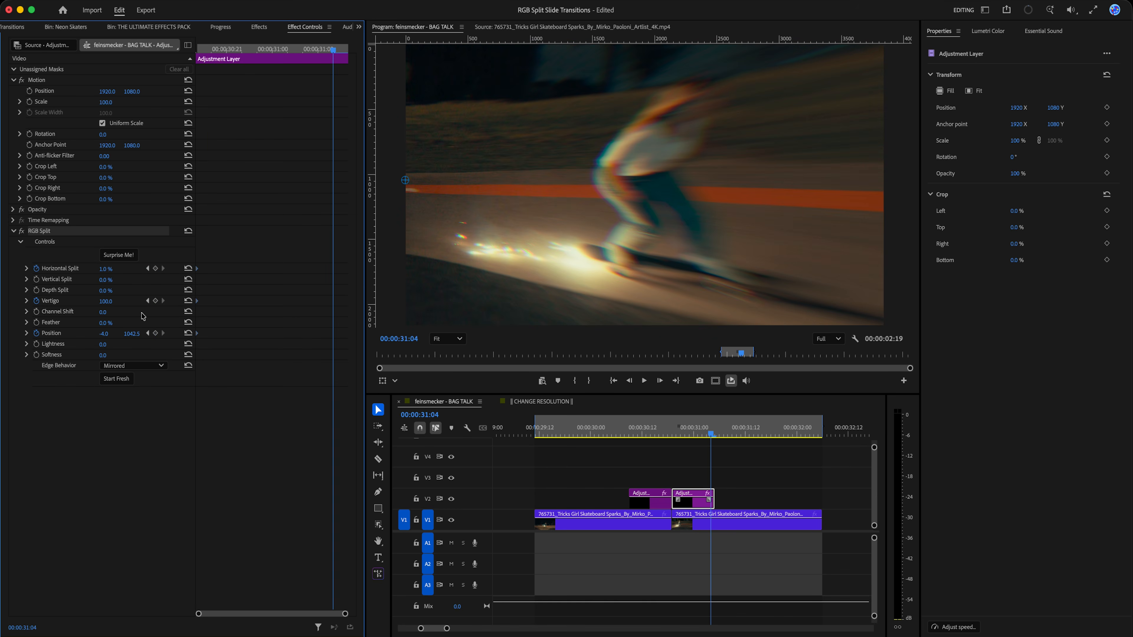
{"action": "left_click", "coordinate": [188, 333]}
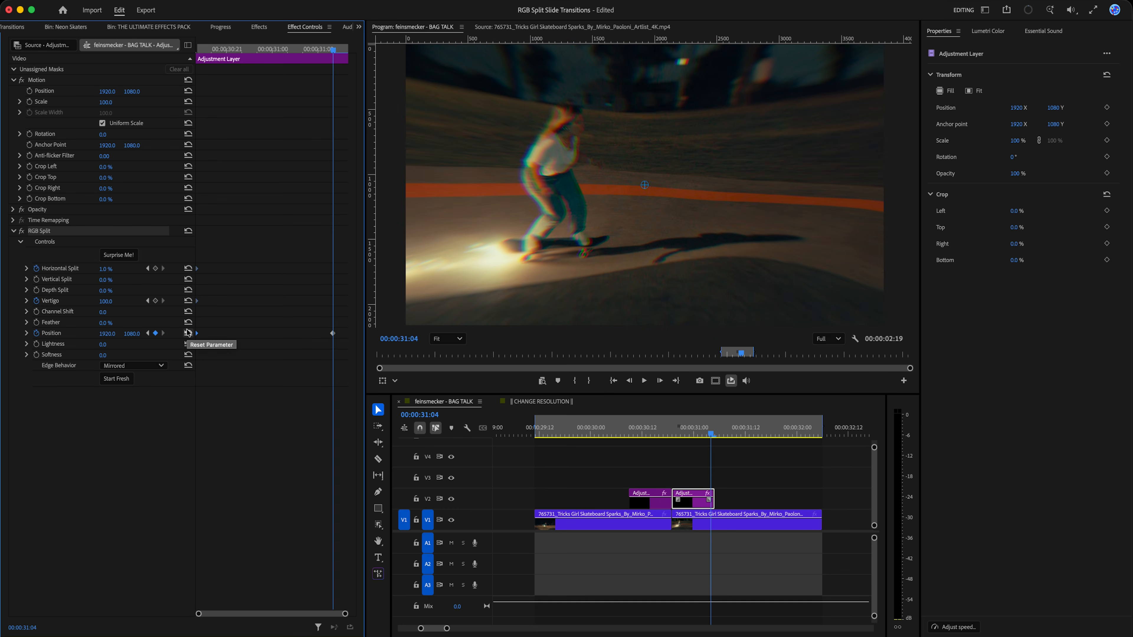
{"action": "left_click_drag", "start_coordinate": [112, 301], "coordinate": [67, 301]}
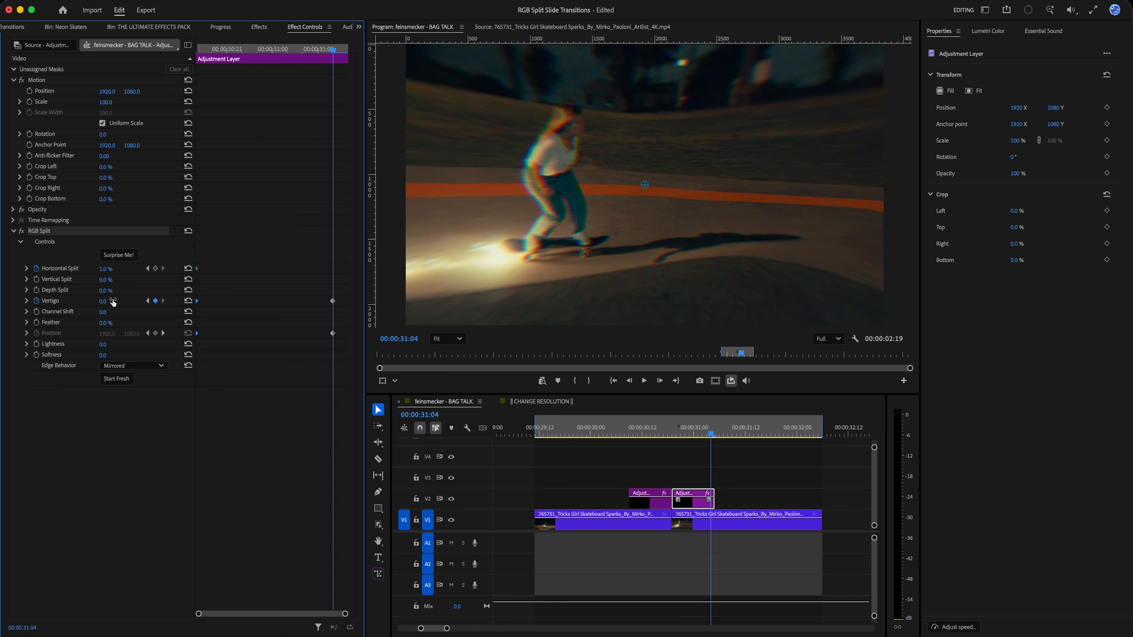
{"action": "left_click_drag", "start_coordinate": [304, 299], "coordinate": [340, 338]}
{"action": "key", "text": "Left"}
{"action": "left_click", "coordinate": [335, 304]}
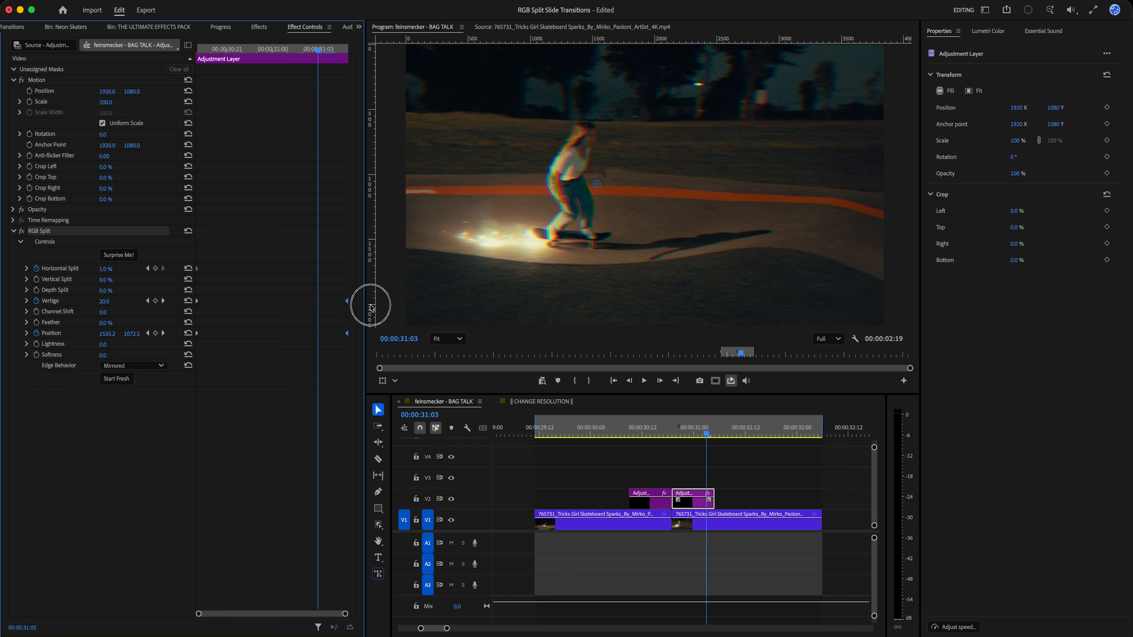
Play back the full transition, starting before the first adjustment layer
{"action": "left_click", "coordinate": [651, 428]}
{"action": "left_click_drag", "start_coordinate": [651, 428], "coordinate": [609, 419]}
{"action": "key", "text": "space"}
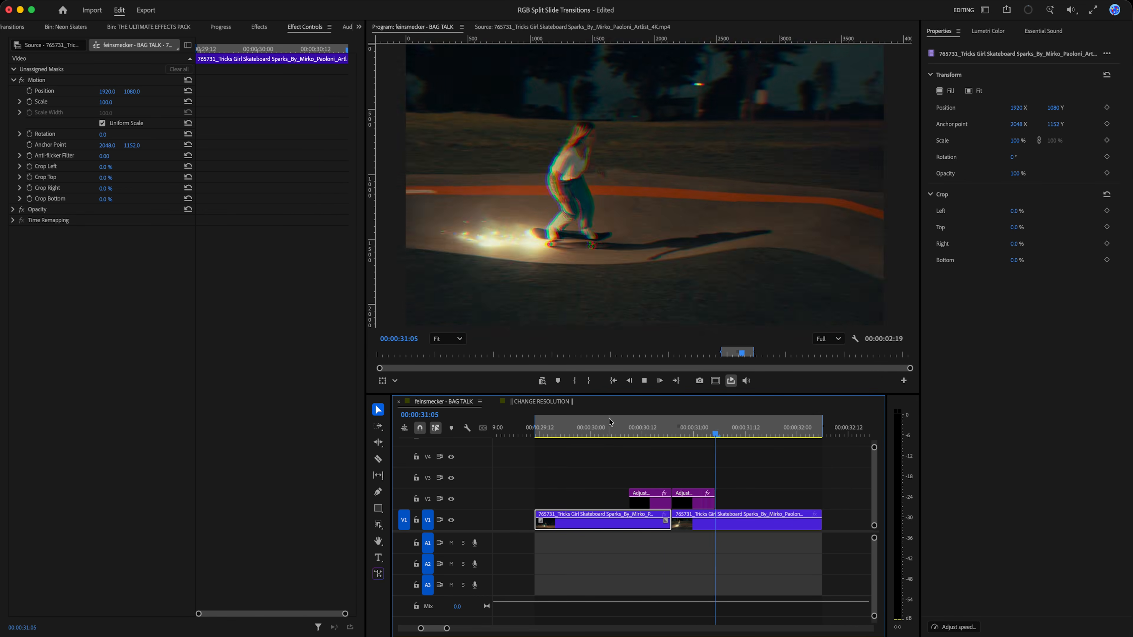
Apply Ease In to the closing Vertigo and Position keyframes of the first adjustment layer's RGB Split
{"action": "left_click", "coordinate": [661, 506]}
{"action": "key", "text": "Right"}
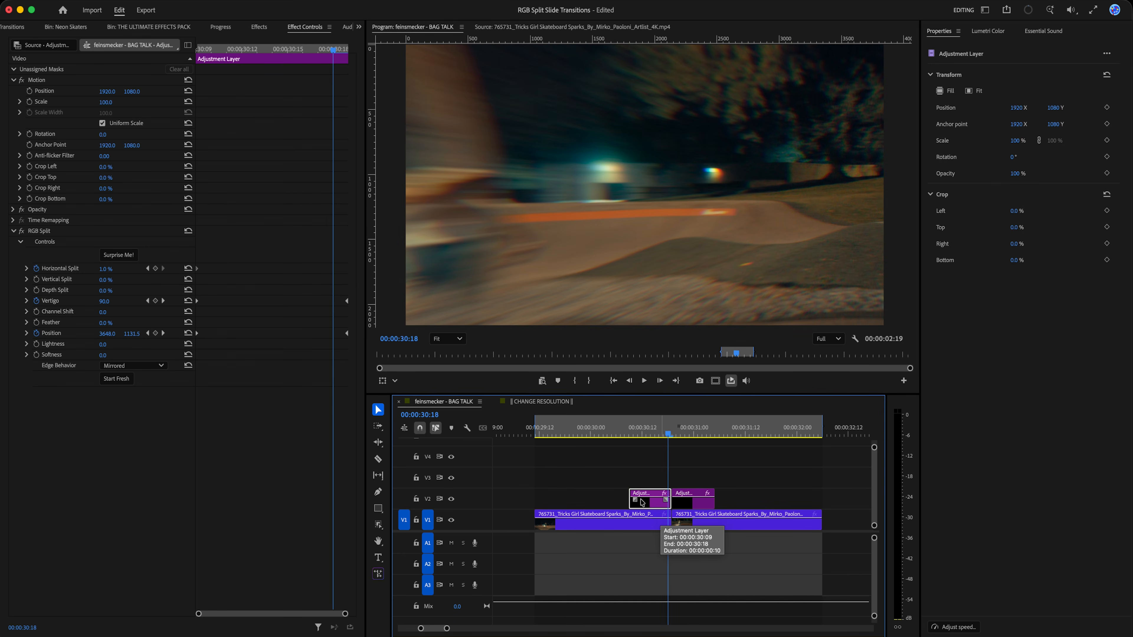
{"action": "mouse_move", "coordinate": [106, 279]}
{"action": "left_mouse_down"}
{"action": "mouse_move", "coordinate": [95, 280]}
{"action": "mouse_move", "coordinate": [112, 279]}
{"action": "mouse_move", "coordinate": [113, 291]}
{"action": "left_mouse_up"}
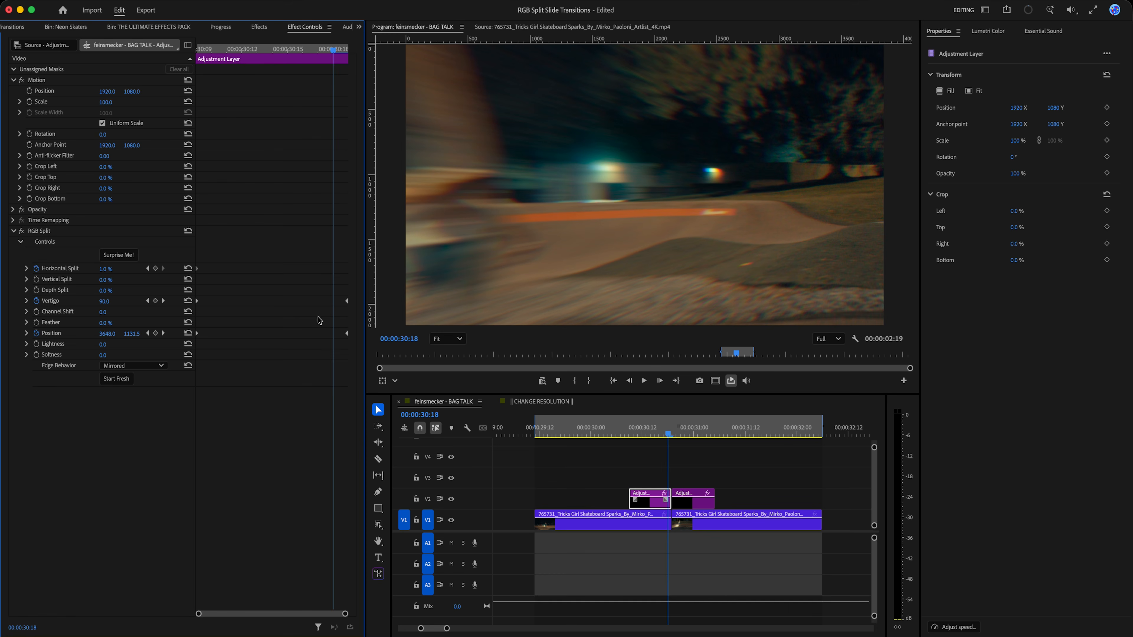
{"action": "left_click", "coordinate": [346, 300]}
{"action": "right_click", "coordinate": [348, 301]}
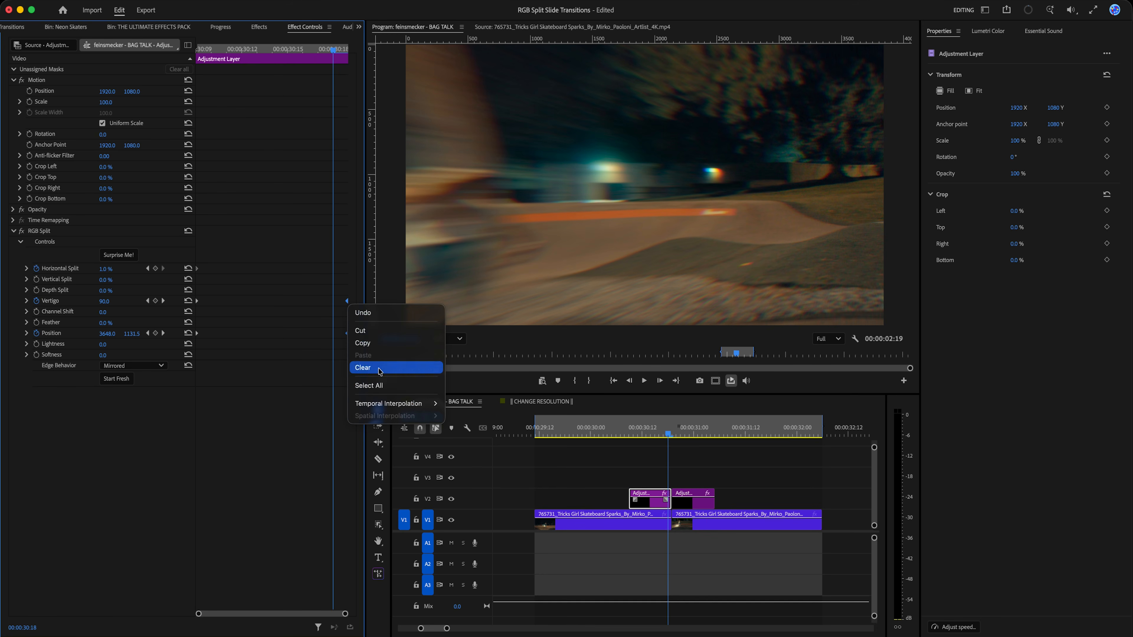
{"action": "mouse_move", "coordinate": [389, 403]}
{"action": "left_click", "coordinate": [465, 471]}
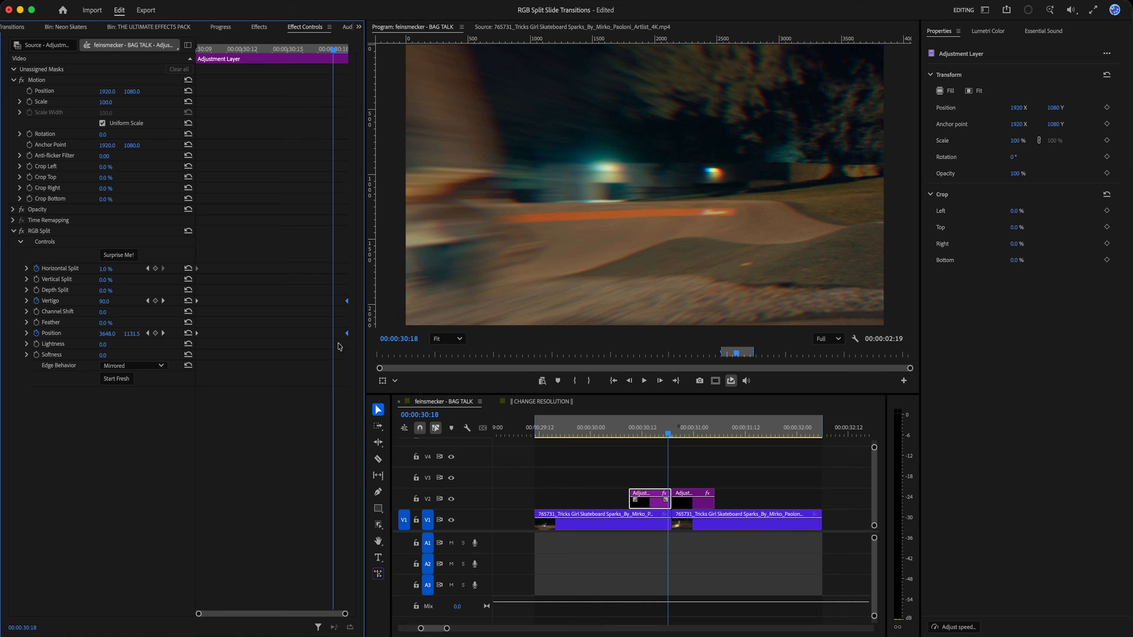
Apply Ease Out to the opening Vertigo and Position keyframes of the first adjustment layer
{"action": "right_click", "coordinate": [201, 334]}
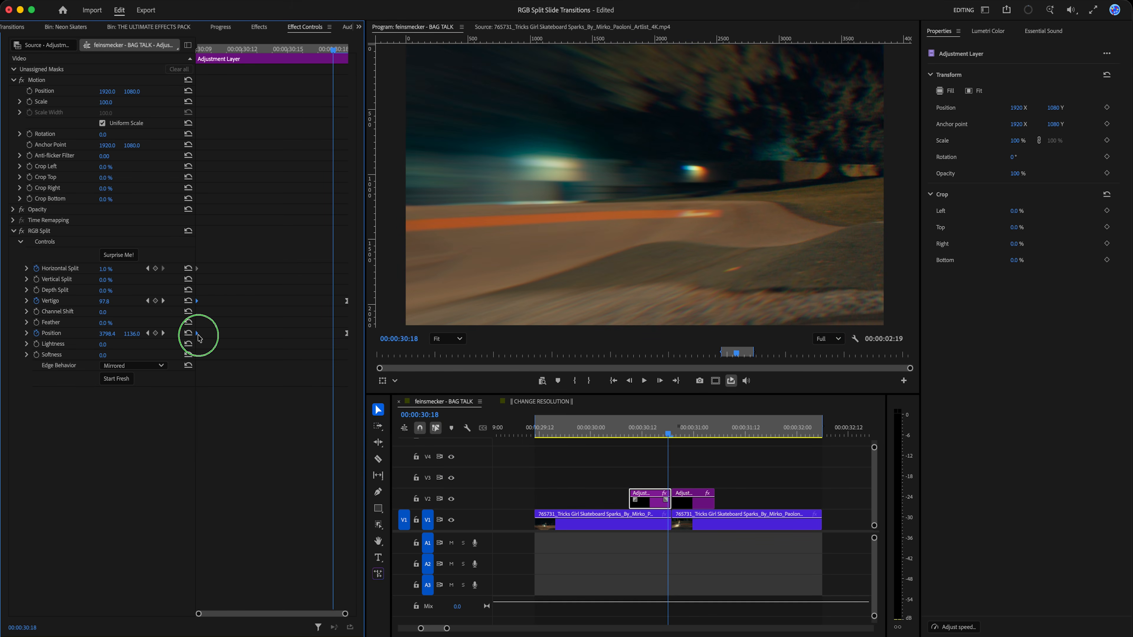
{"action": "mouse_move", "coordinate": [248, 437]}
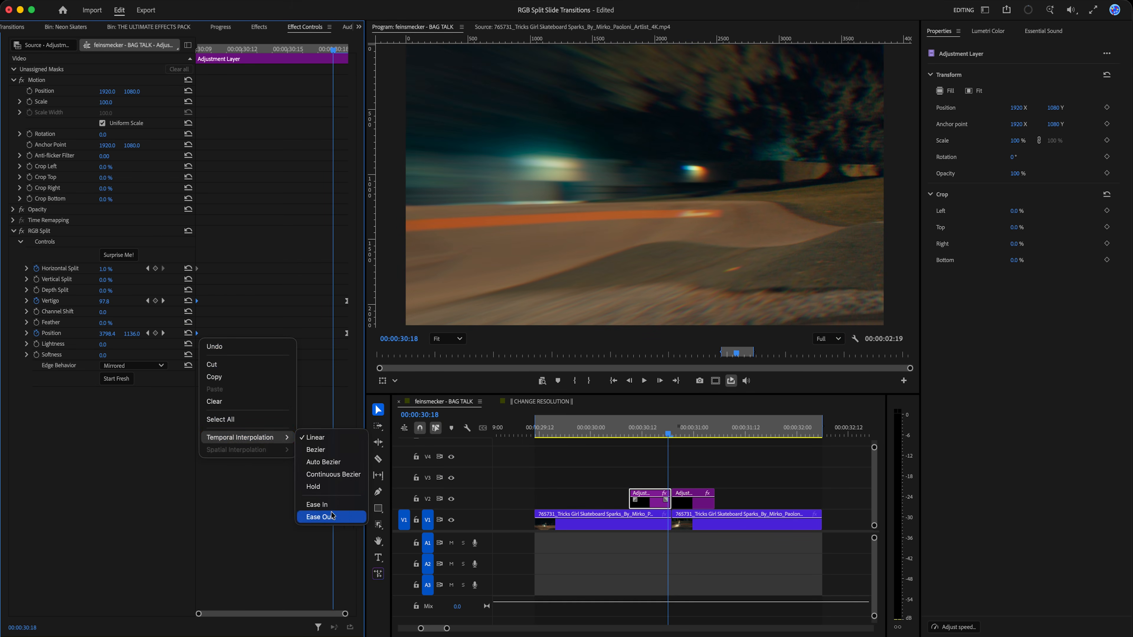
{"action": "left_click", "coordinate": [319, 517]}
Expand the Vertigo and Position graphs and stretch their ease handles so the speed peaks near the first adjustment layer's end
{"action": "left_click", "coordinate": [27, 333]}
{"action": "left_click", "coordinate": [26, 300]}
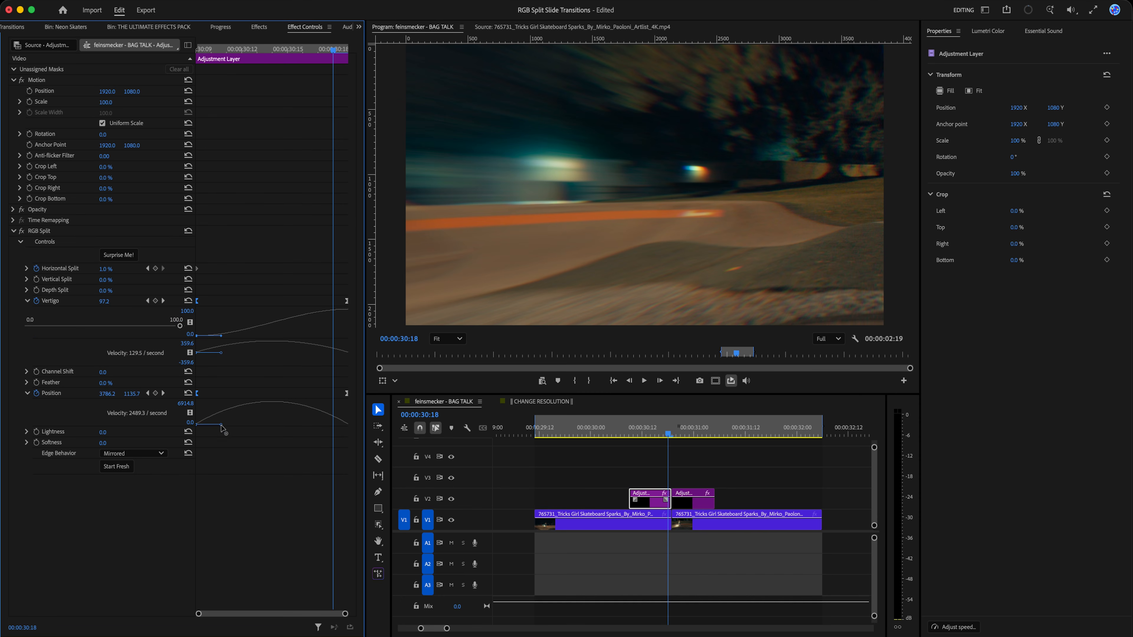
{"action": "left_click_drag", "start_coordinate": [220, 425], "coordinate": [290, 429]}
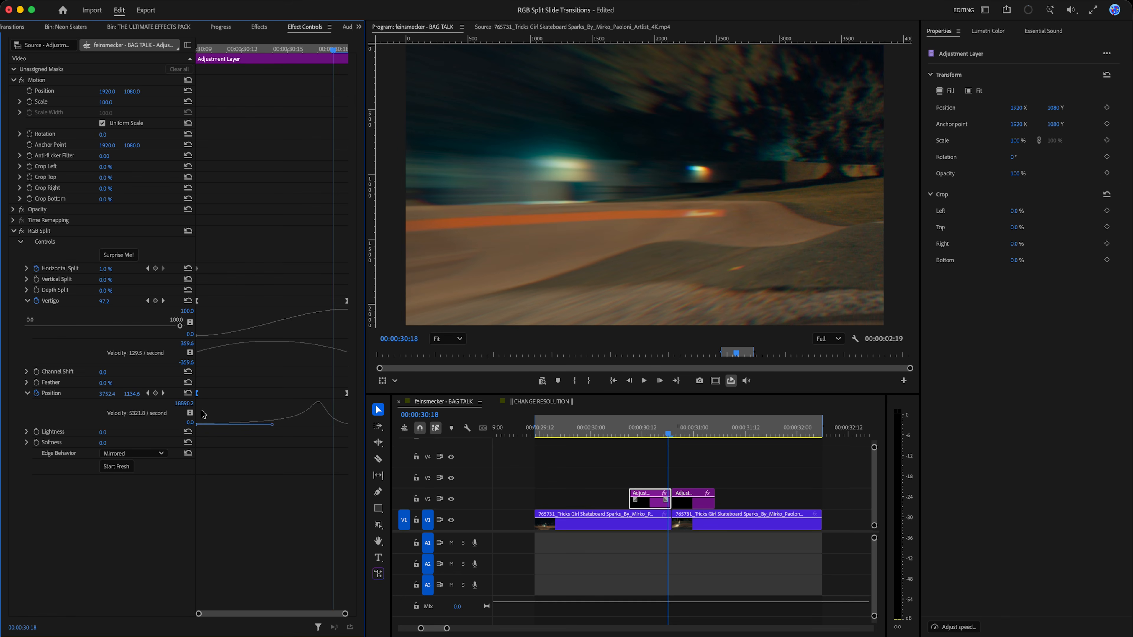
{"action": "left_click", "coordinate": [346, 393]}
{"action": "left_click_drag", "start_coordinate": [349, 397], "coordinate": [331, 398]}
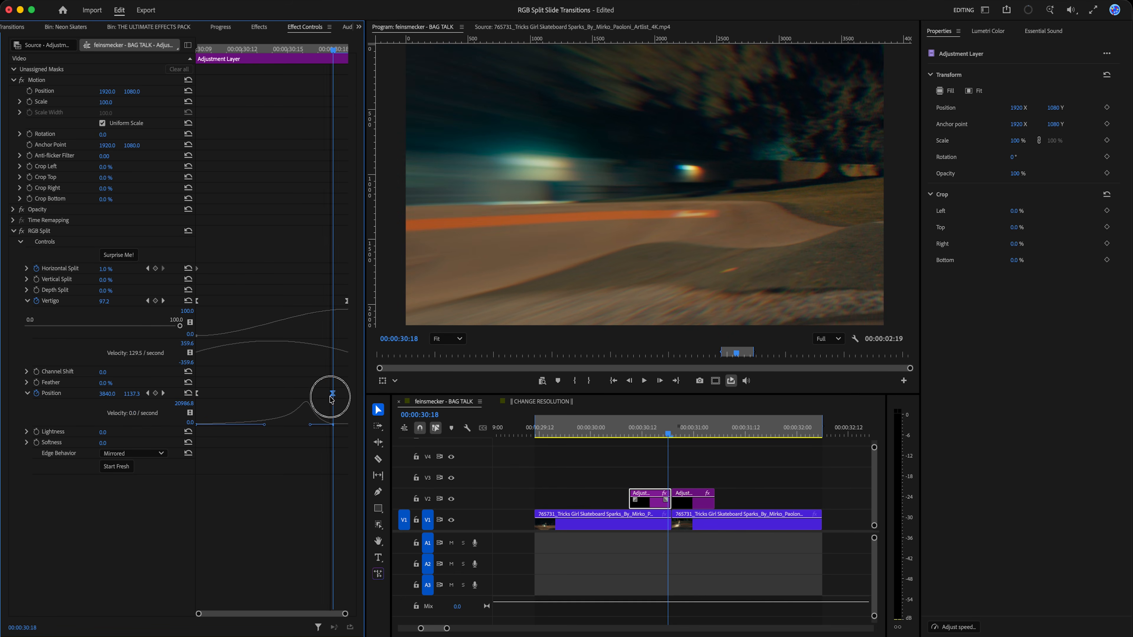
Replay the transition from just before the first adjustment layer to check the eased slide
{"action": "left_click", "coordinate": [618, 430]}
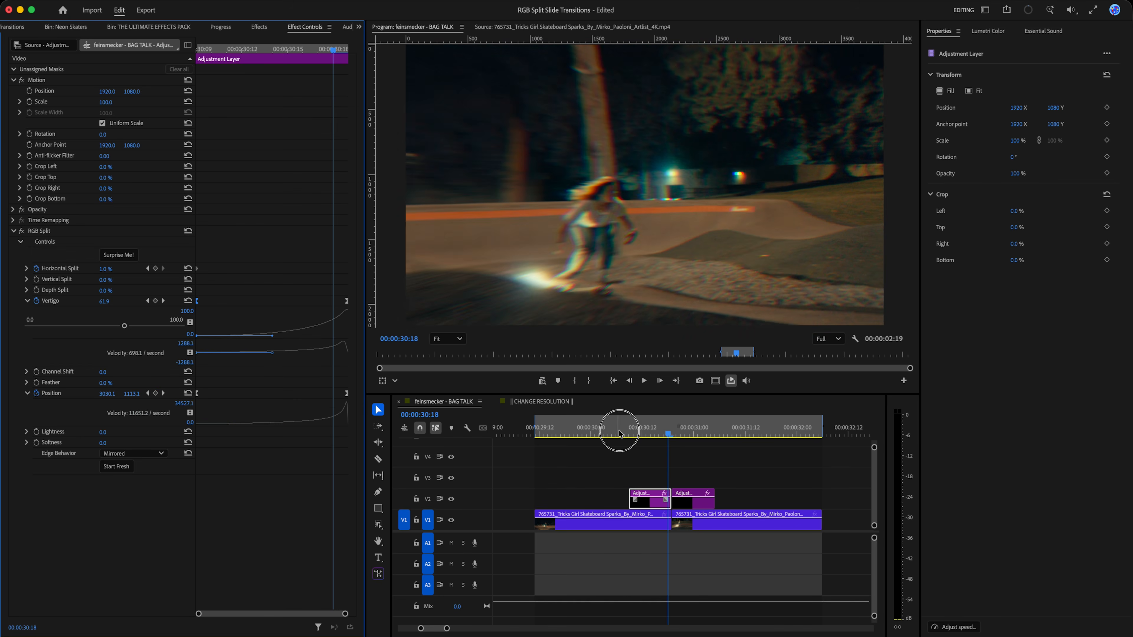
{"action": "key", "text": "space"}
{"action": "left_click", "coordinate": [619, 432]}
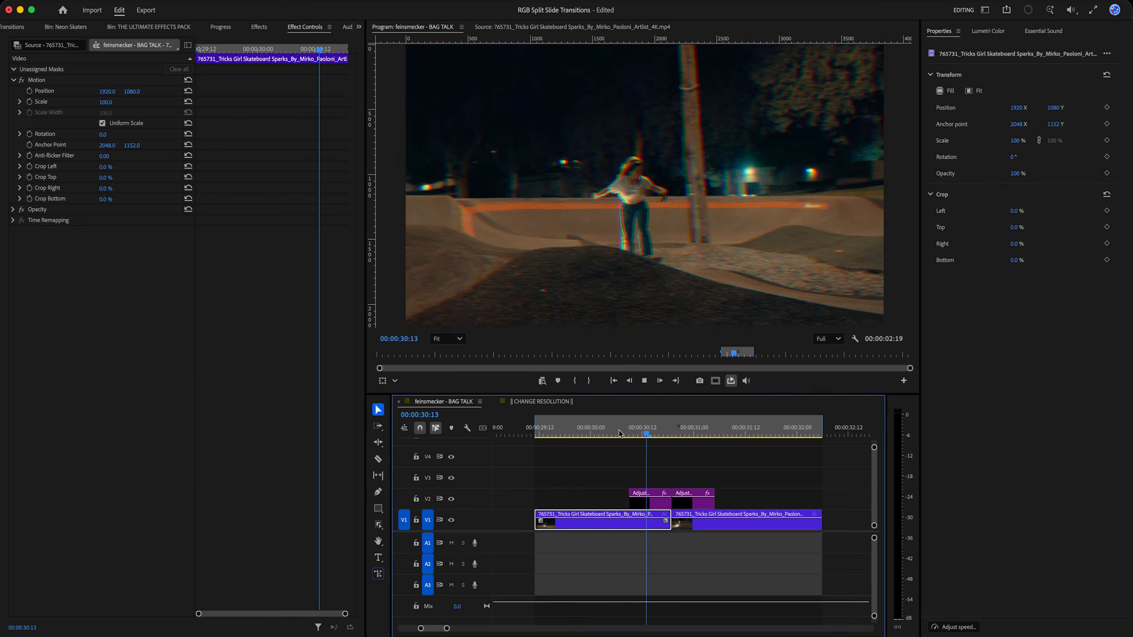
{"action": "left_click", "coordinate": [619, 432]}
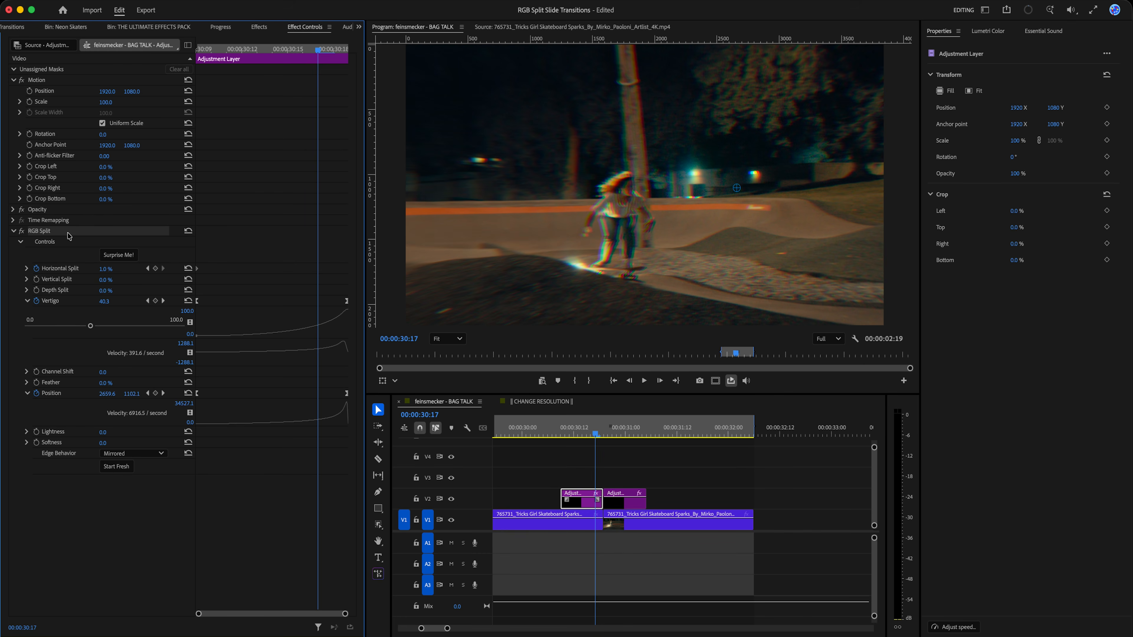
{"action": "left_click", "coordinate": [629, 492]}
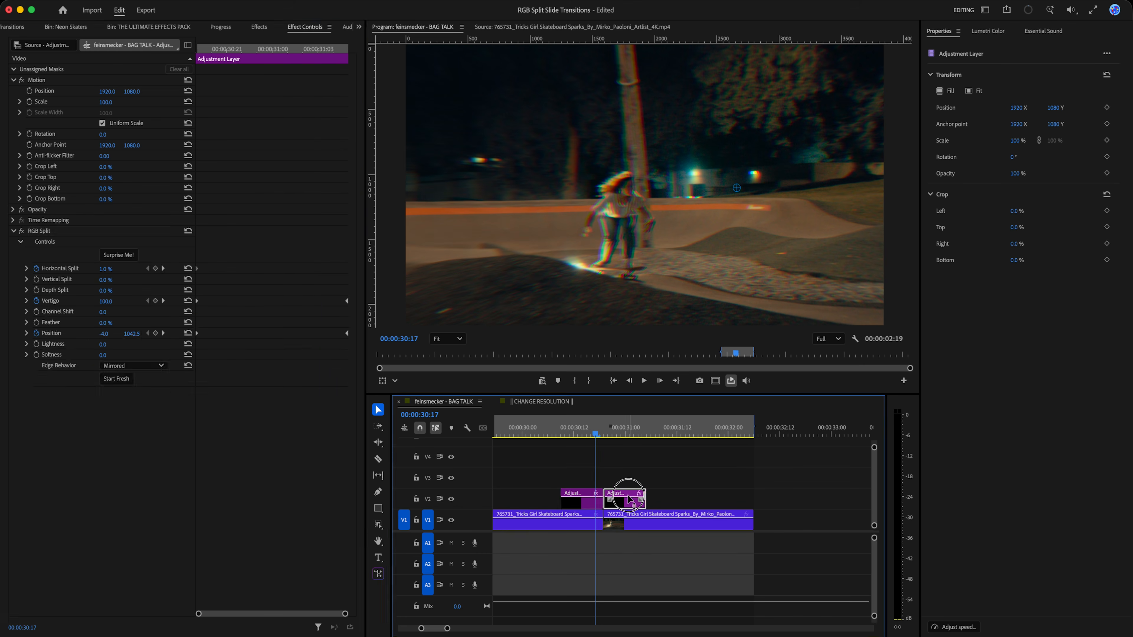
{"action": "right_click", "coordinate": [47, 236]}
{"action": "left_click", "coordinate": [72, 255]}
{"action": "key", "text": "Escape"}
{"action": "left_click", "coordinate": [606, 477]}
Keyframe Depth Split at 0 on the first adjustment layer's start and at 5.9% on 00:00:30:18
{"action": "left_click_drag", "start_coordinate": [596, 434], "coordinate": [585, 435]}
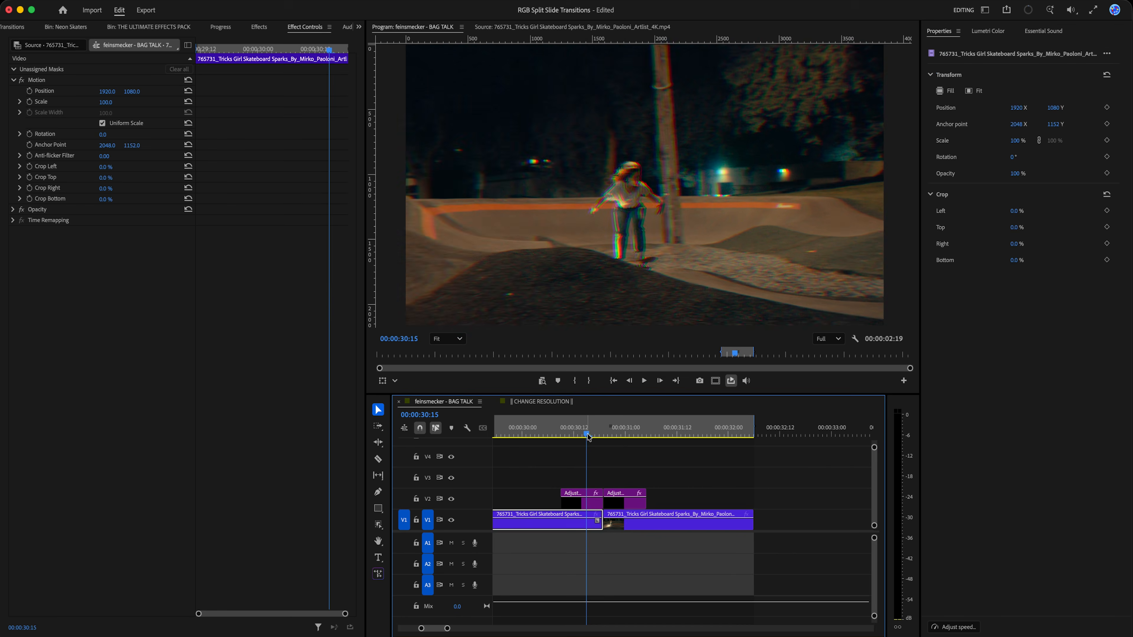
{"action": "left_click_drag", "start_coordinate": [235, 50], "coordinate": [168, 53]}
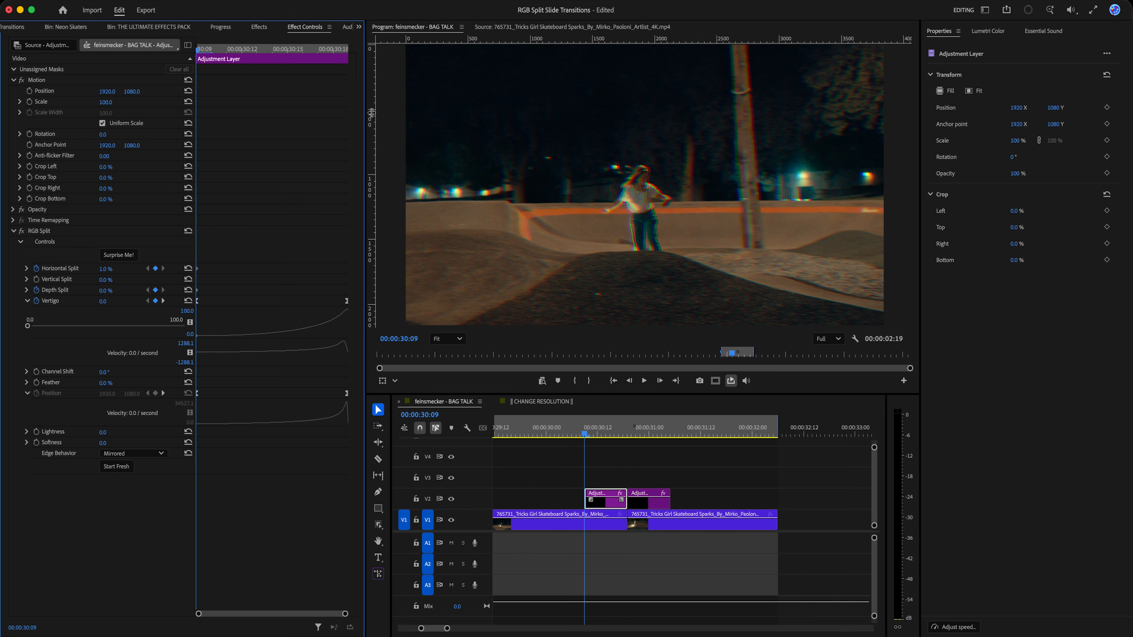
{"action": "left_click", "coordinate": [338, 52]}
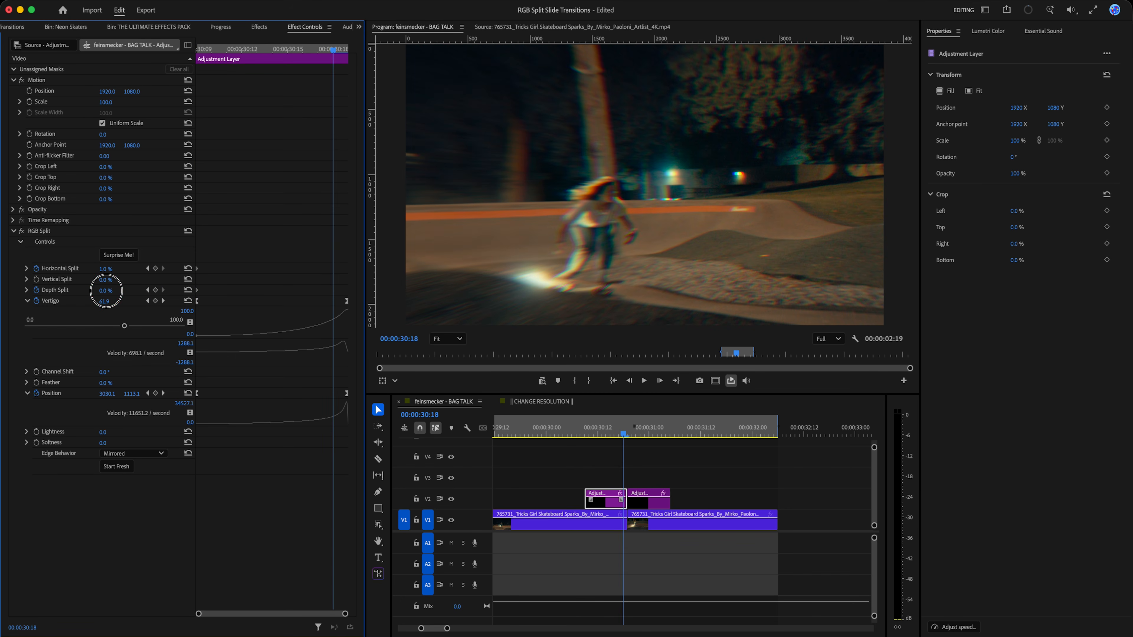
{"action": "left_click_drag", "start_coordinate": [106, 290], "coordinate": [111, 290]}
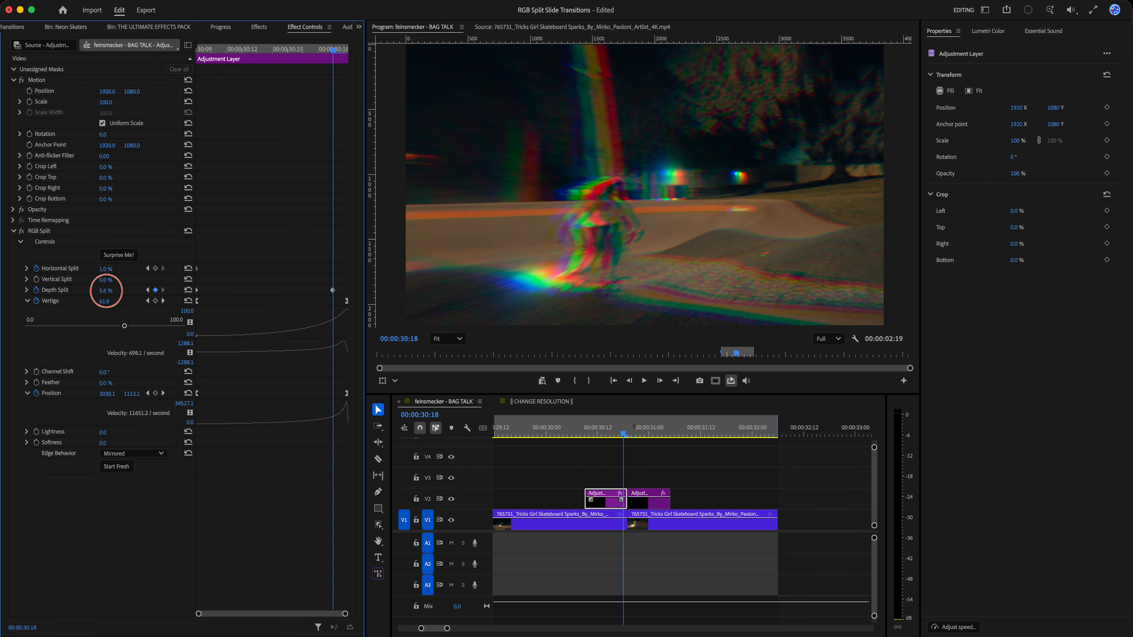
Align the first layer's closing Vertigo and Position keyframes with 00:00:30:18 and play back the transition
{"action": "key", "text": "Delete"}
{"action": "left_click", "coordinate": [632, 484]}
{"action": "key", "text": "space"}
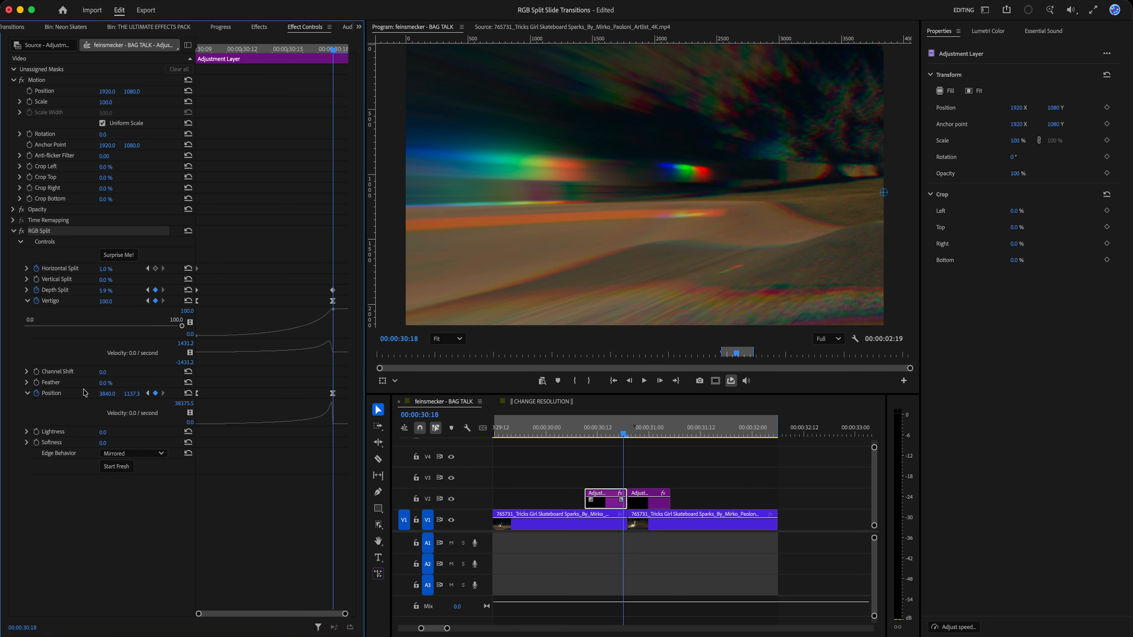
Move the RGB Split Position point to about 1770, 1244 on the first layer and to the upper middle on the second, and play back
{"action": "left_click_drag", "start_coordinate": [884, 195], "coordinate": [626, 210]}
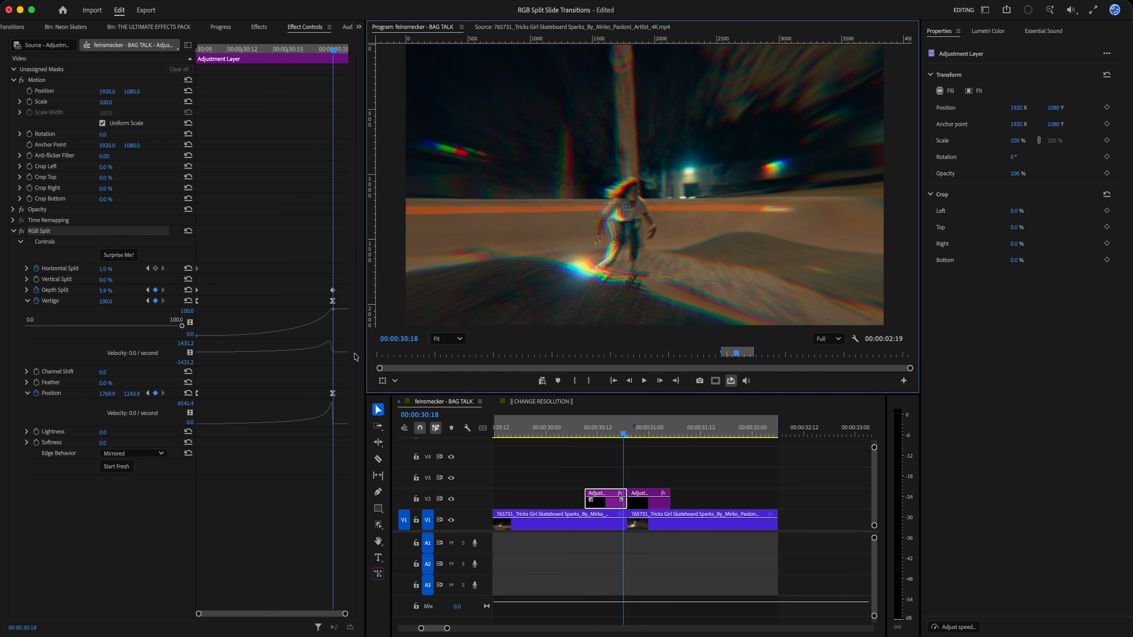
{"action": "left_click", "coordinate": [643, 503]}
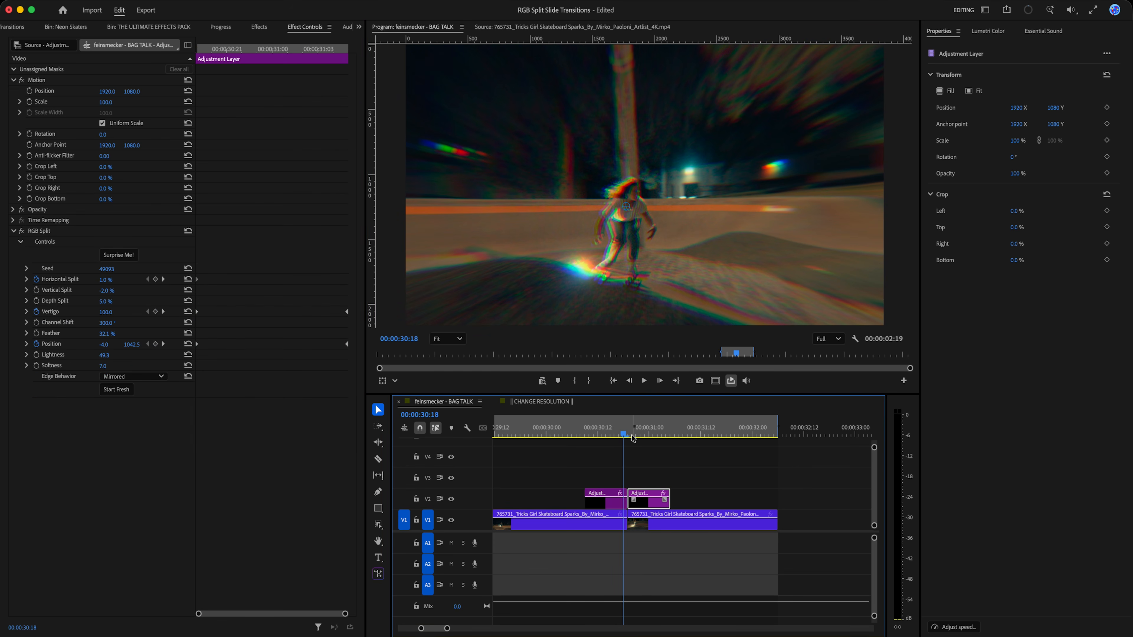
{"action": "left_click", "coordinate": [629, 434]}
{"action": "left_click", "coordinate": [53, 232]}
{"action": "left_click_drag", "start_coordinate": [404, 181], "coordinate": [607, 139]}
{"action": "left_click_drag", "start_coordinate": [610, 426], "coordinate": [524, 423]}
{"action": "key", "text": "space"}
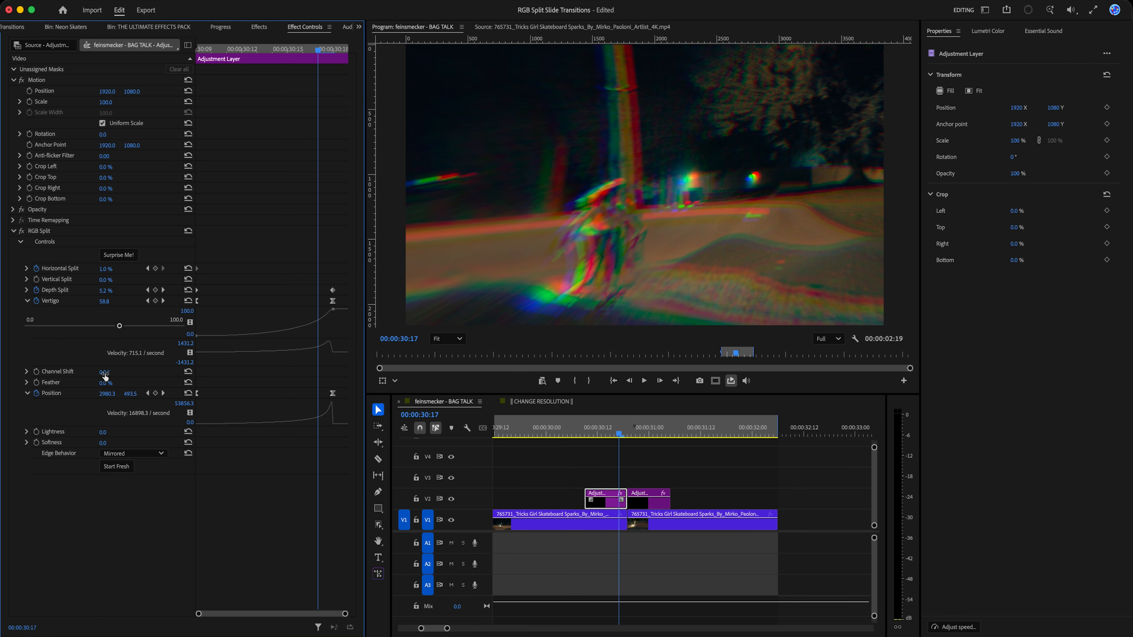
Set the first layer's Channel Shift to 305° and Softness to 66, trying out Feather and Lightness but leaving both at 0
{"action": "left_click_drag", "start_coordinate": [105, 372], "coordinate": [108, 379]}
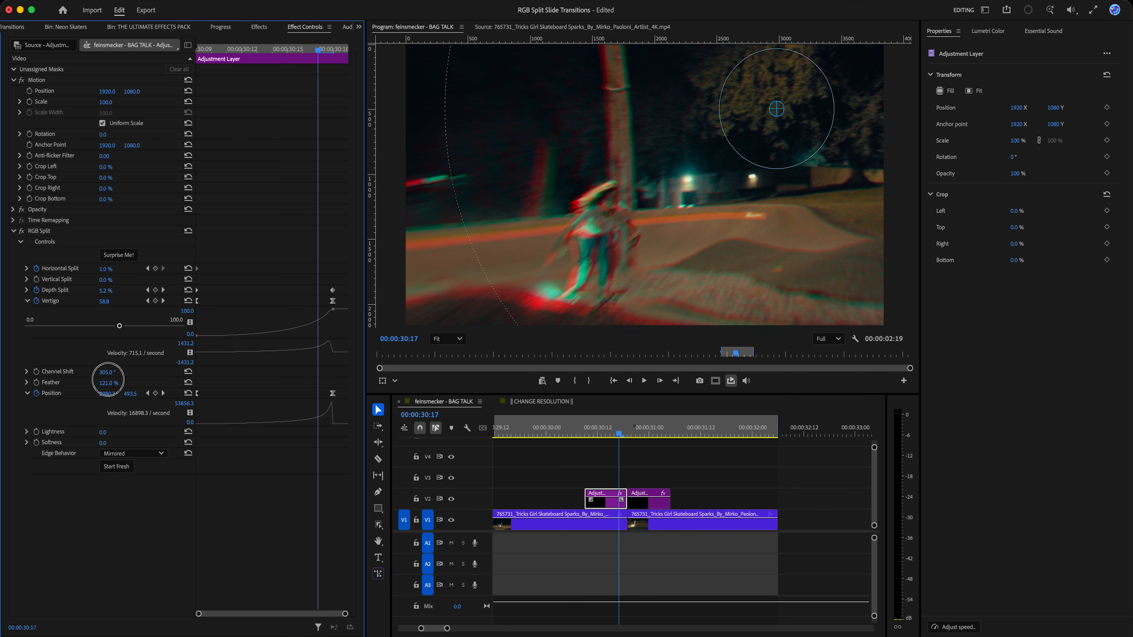
{"action": "mouse_move", "coordinate": [314, 50]}
{"action": "left_mouse_down"}
{"action": "mouse_move", "coordinate": [286, 51]}
{"action": "mouse_move", "coordinate": [310, 43]}
{"action": "left_mouse_up"}
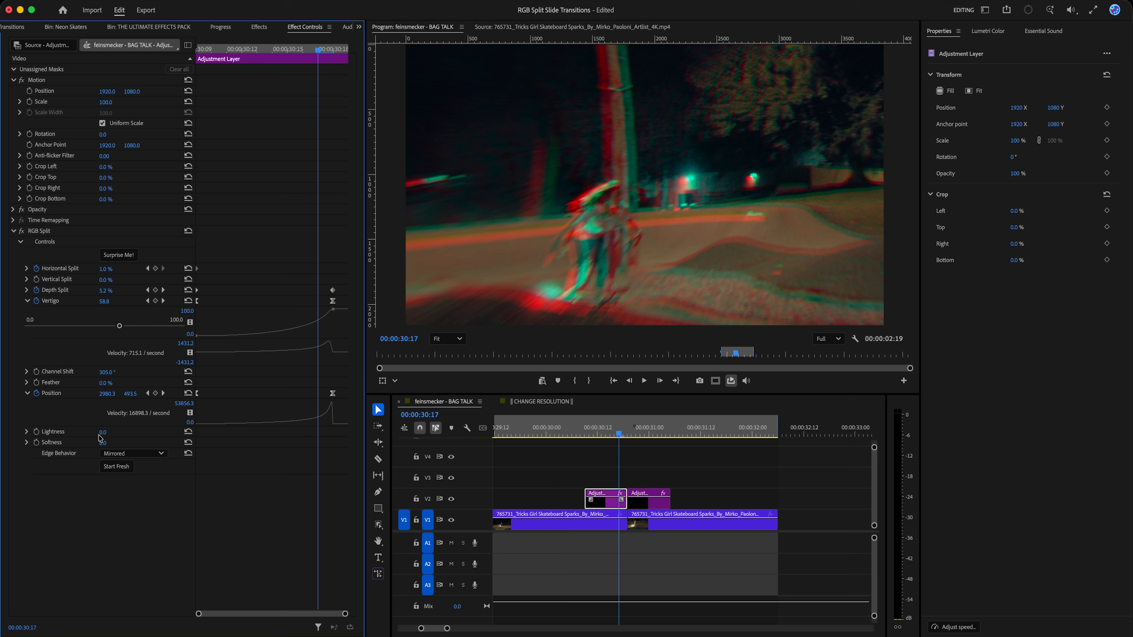
{"action": "left_click_drag", "start_coordinate": [106, 432], "coordinate": [105, 432]}
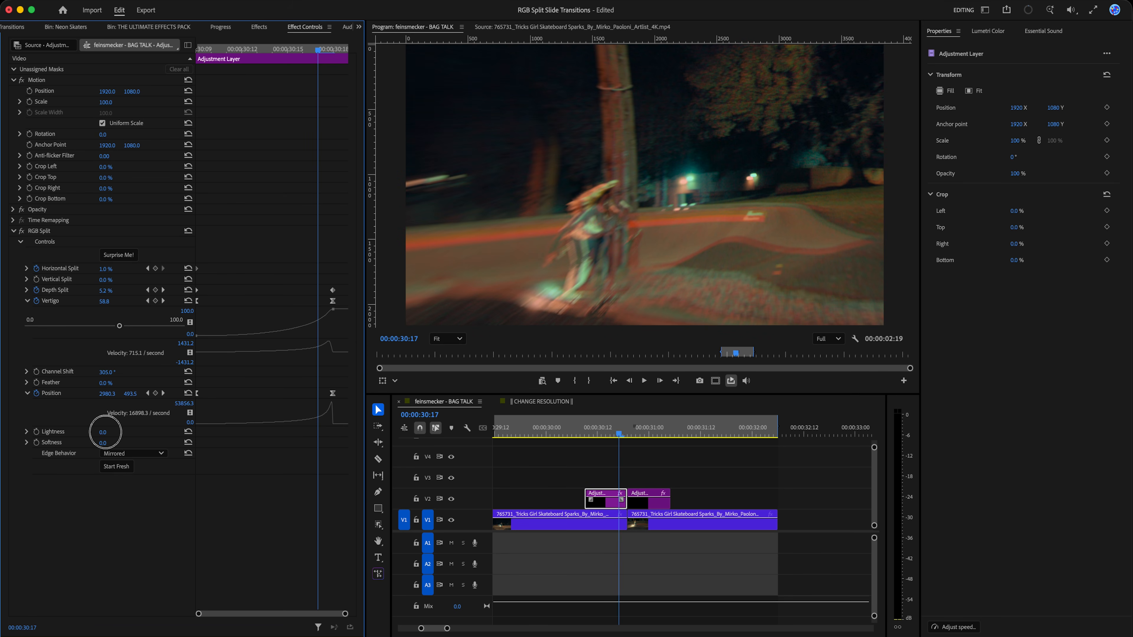
{"action": "left_click_drag", "start_coordinate": [105, 443], "coordinate": [105, 442]}
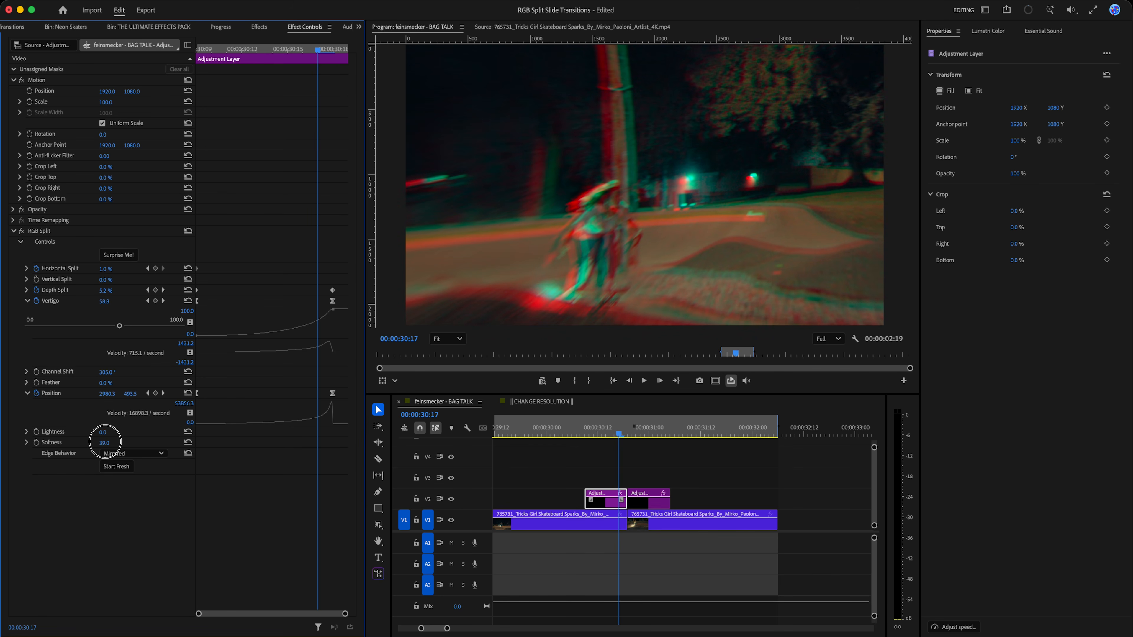
{"action": "left_click_drag", "start_coordinate": [106, 443], "coordinate": [106, 442]}
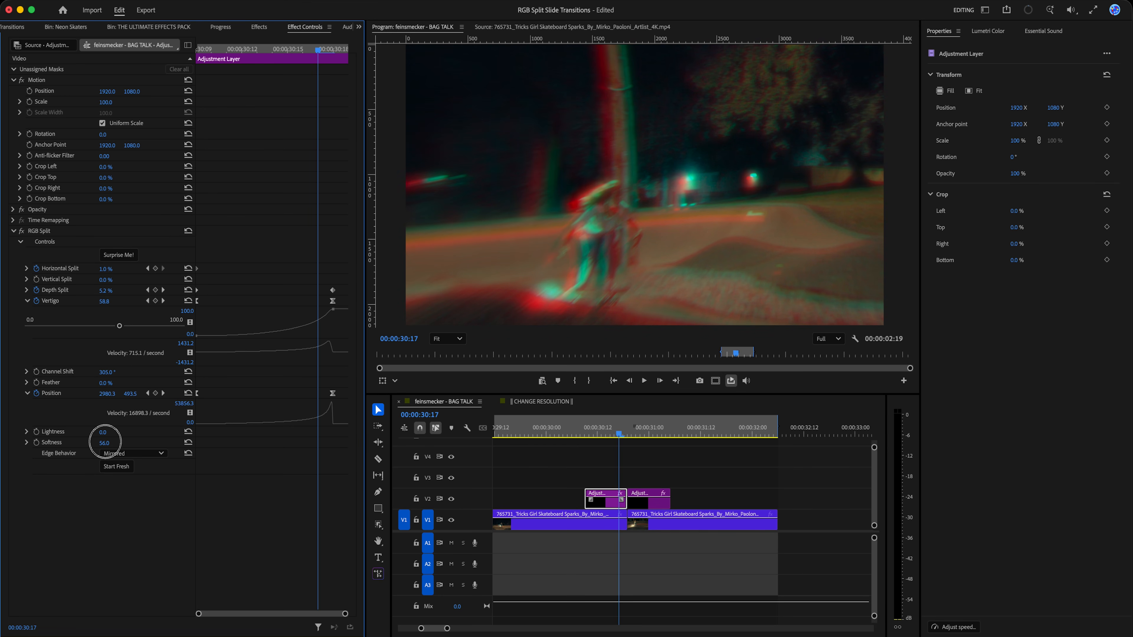
Enable Softness keyframing at the first layer's start, shift that keyframe to 00:00:30:18, and play back the transition
{"action": "left_click_drag", "start_coordinate": [575, 431], "coordinate": [586, 433]}
{"action": "left_click", "coordinate": [602, 505]}
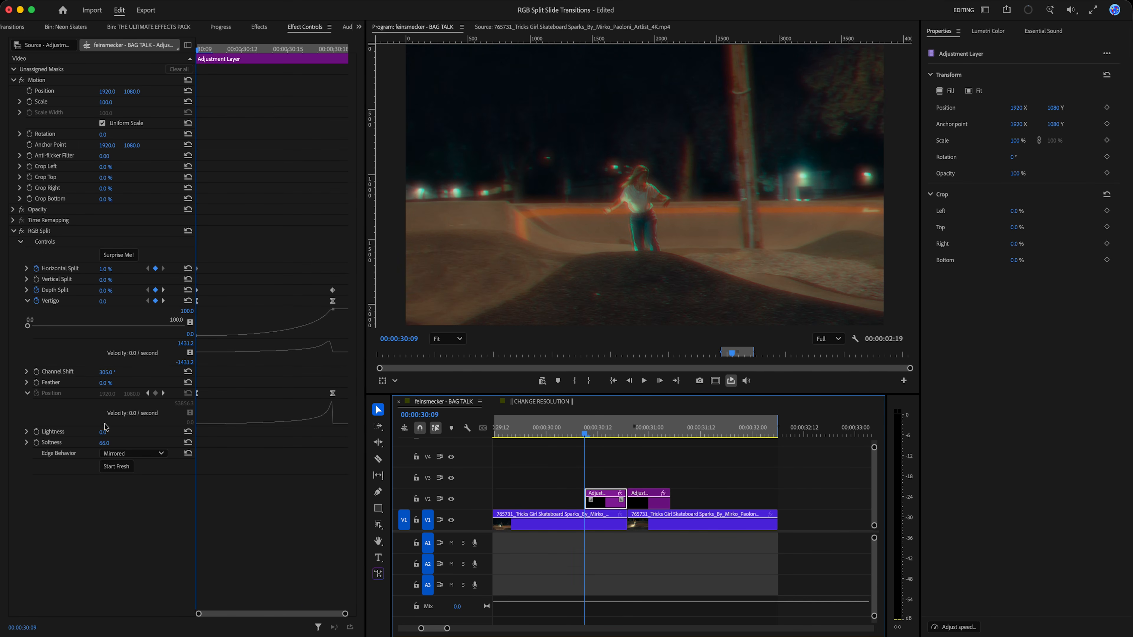
{"action": "left_click", "coordinate": [36, 442]}
{"action": "left_click_drag", "start_coordinate": [199, 443], "coordinate": [332, 442]}
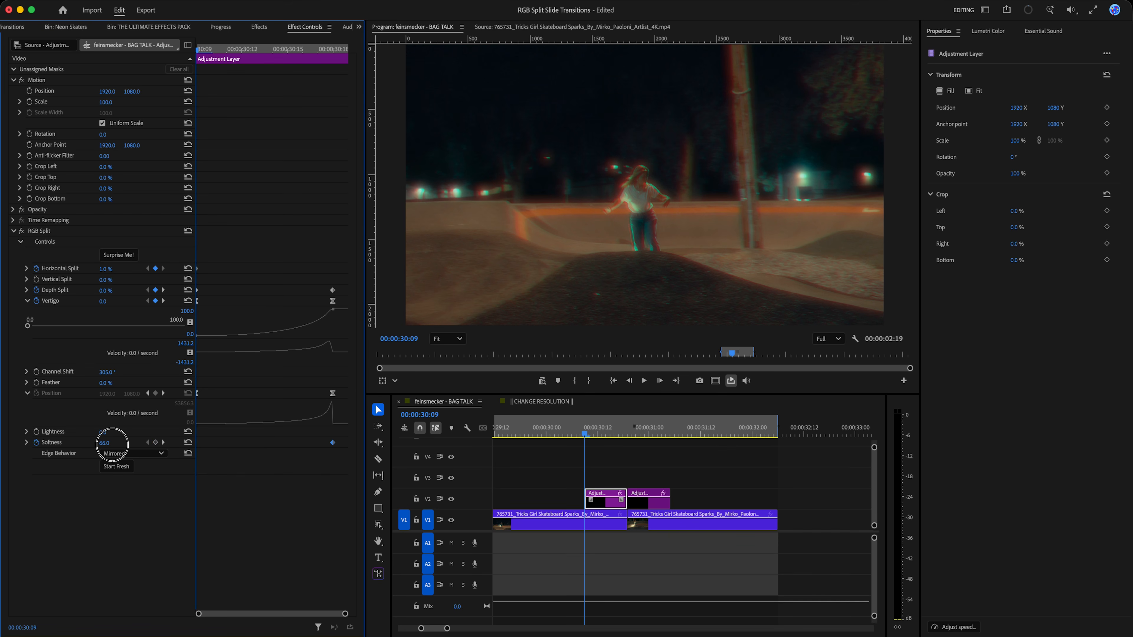
{"action": "left_click_drag", "start_coordinate": [588, 430], "coordinate": [616, 424]}
{"action": "key", "text": "space"}
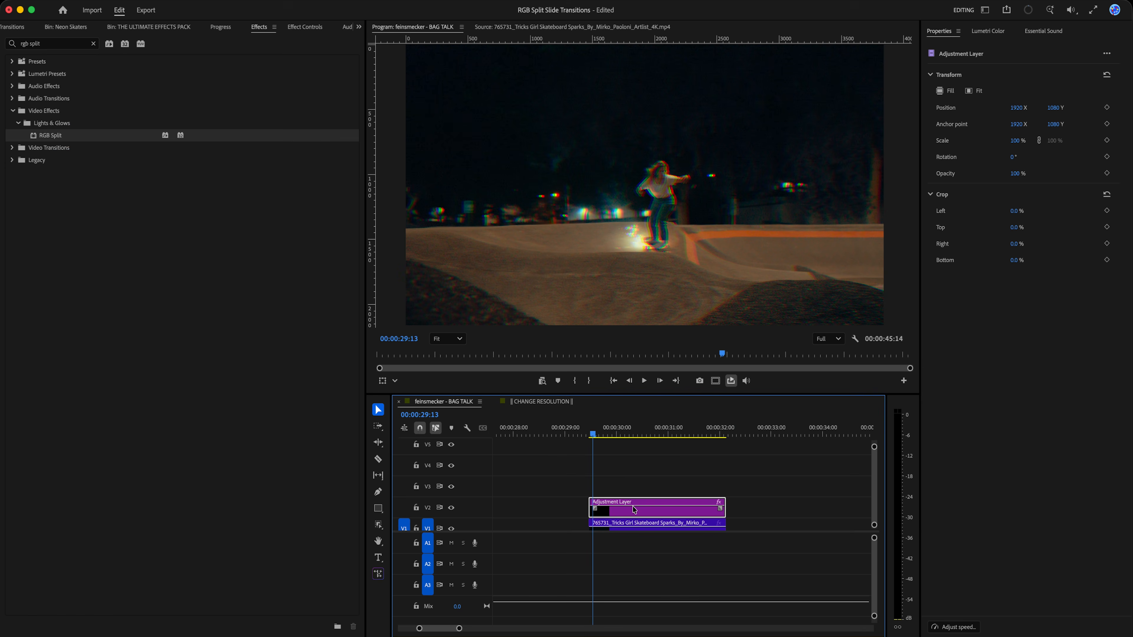
Mark the single adjustment layer's span as the in-to-out range and loop its playback
{"action": "key", "text": "space"}
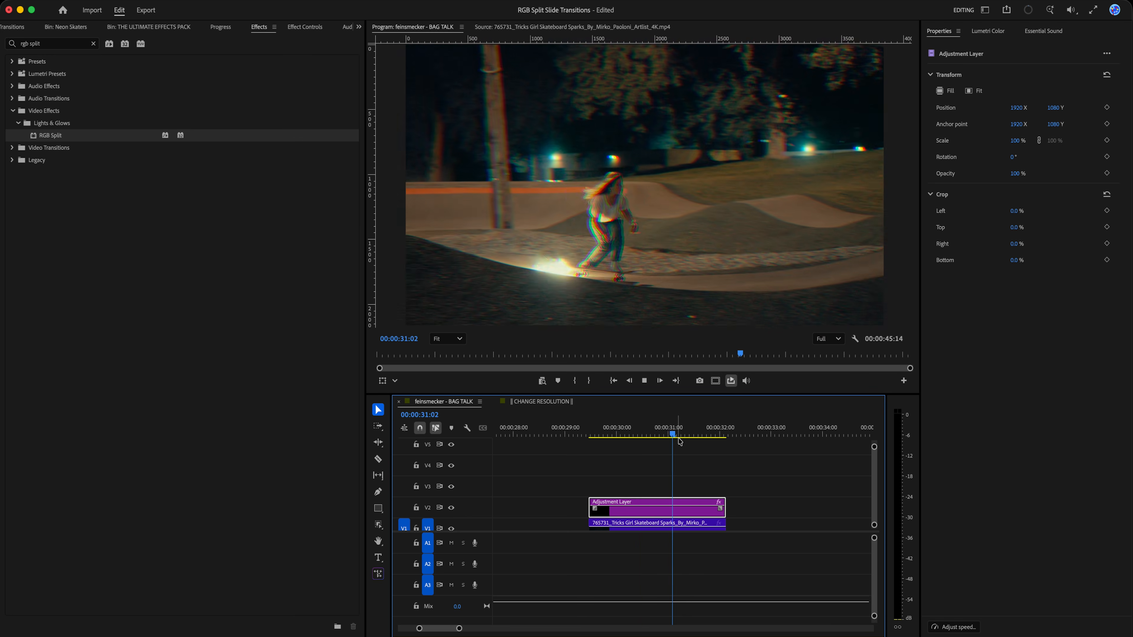
{"action": "key", "text": "x"}
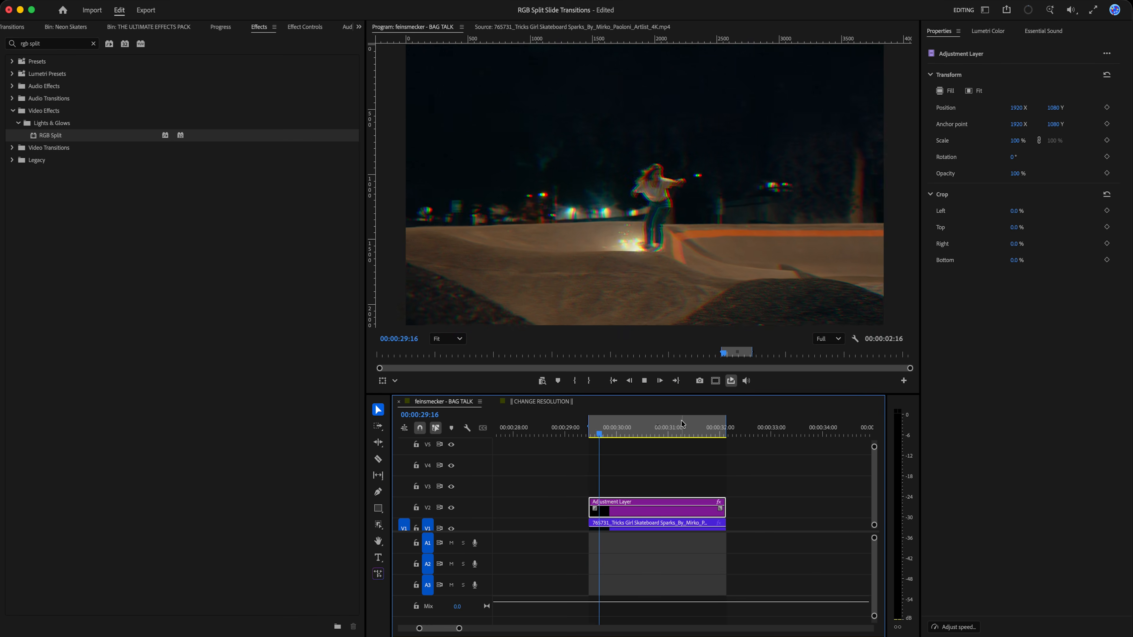
Show the adjustment layer's RGB Split settings and generate several random looks with Surprise Me! during looped playback
{"action": "left_click", "coordinate": [658, 515]}
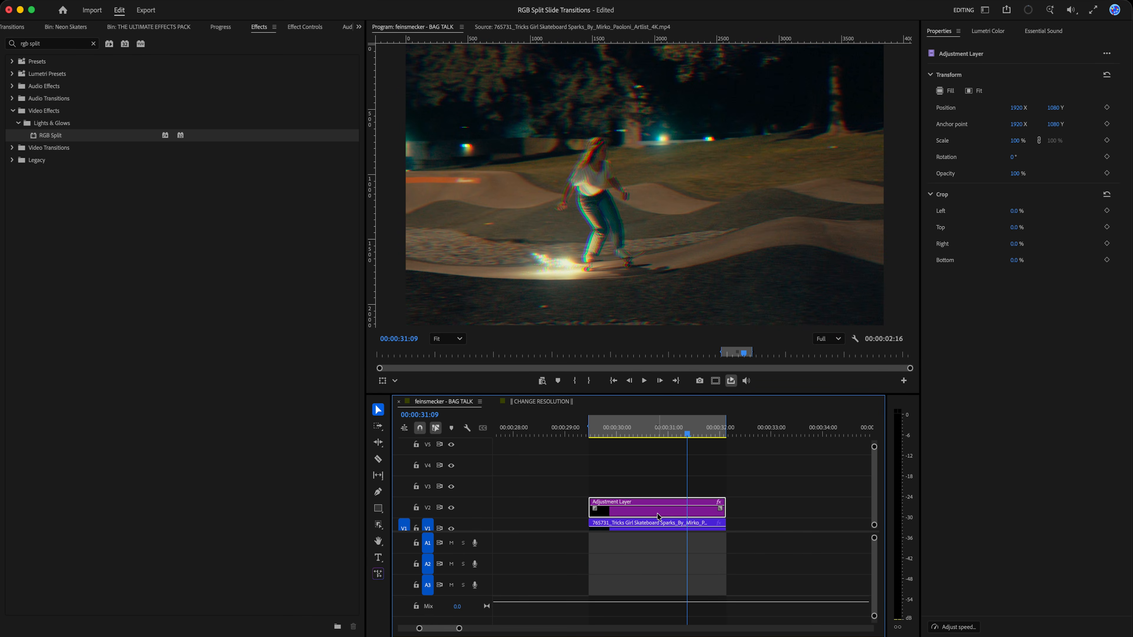
{"action": "left_click", "coordinate": [298, 28]}
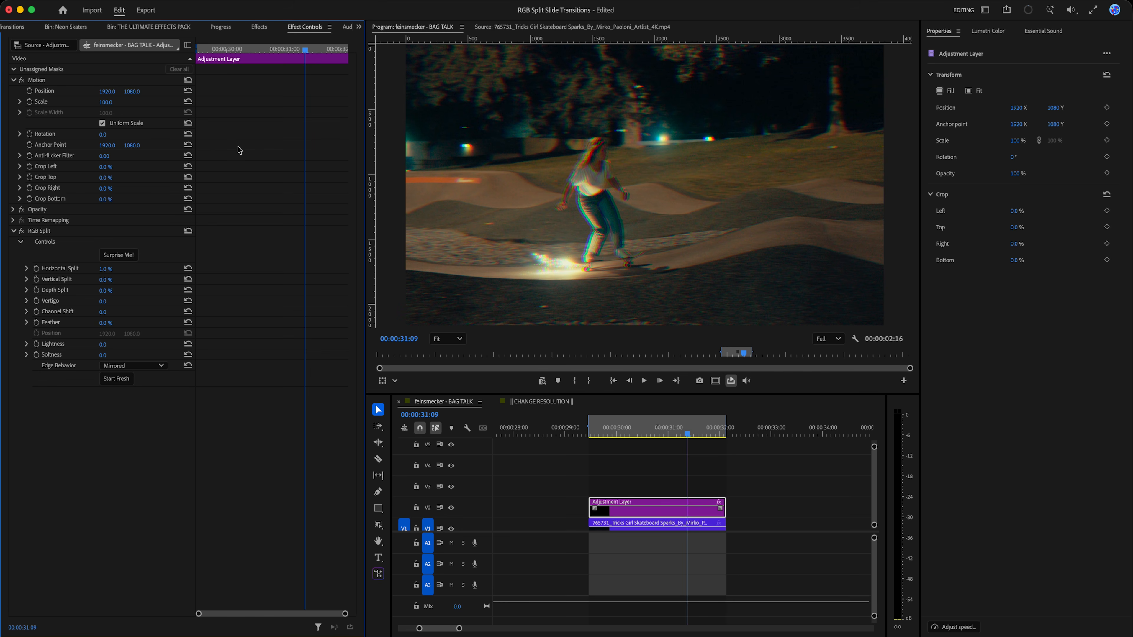
{"action": "left_click", "coordinate": [120, 257]}
{"action": "key", "text": "space"}
{"action": "left_click", "coordinate": [120, 258]}
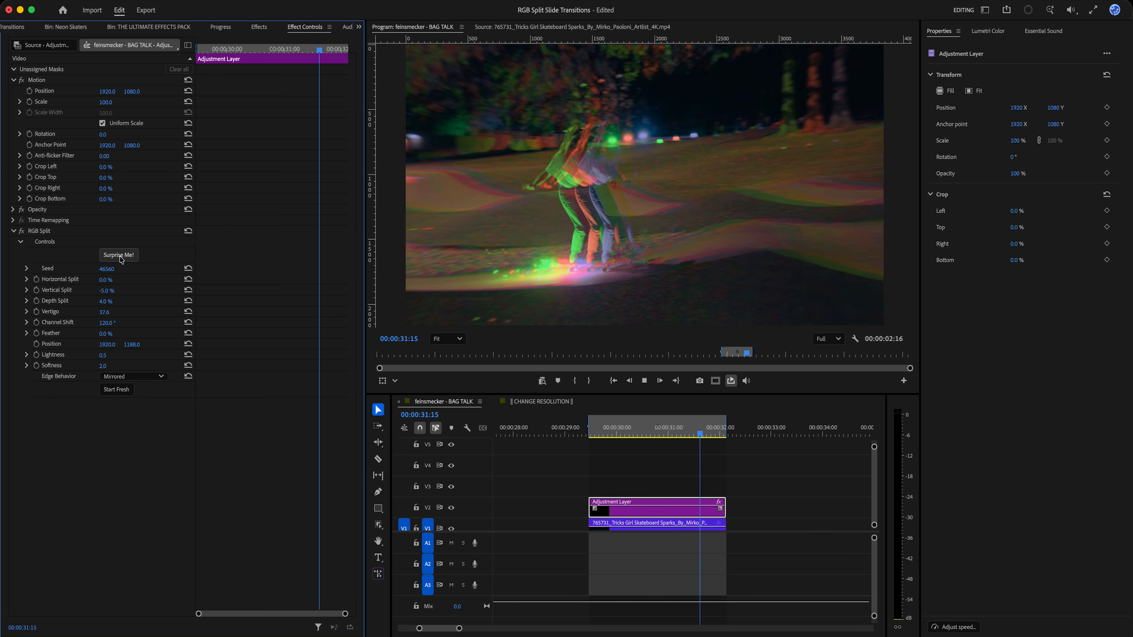
{"action": "left_click", "coordinate": [118, 255]}
{"action": "left_click", "coordinate": [119, 255]}
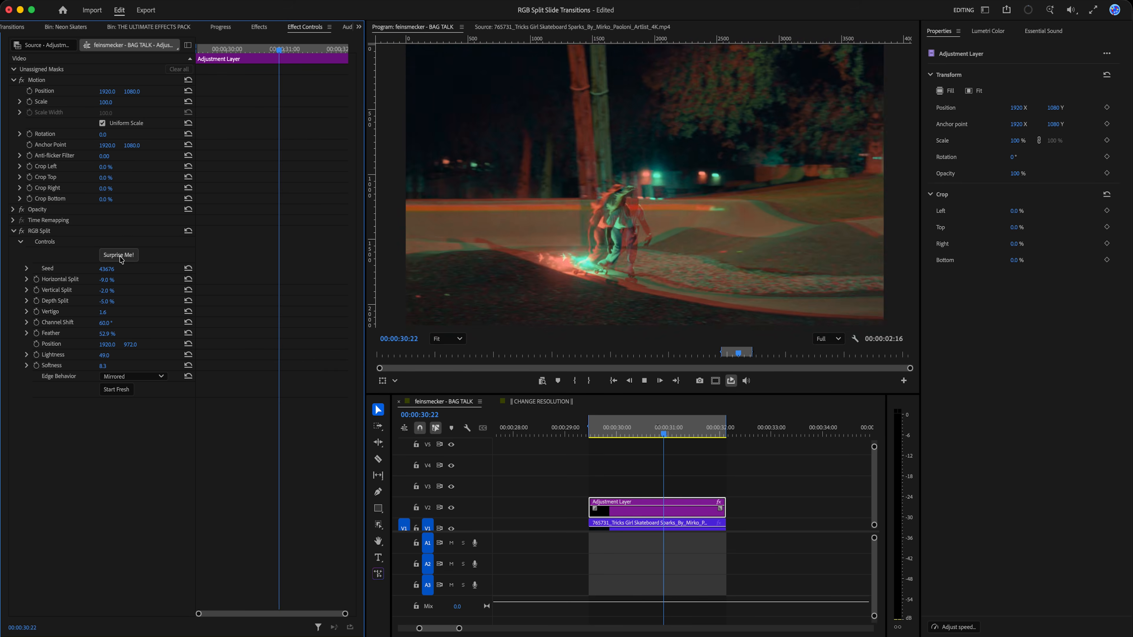